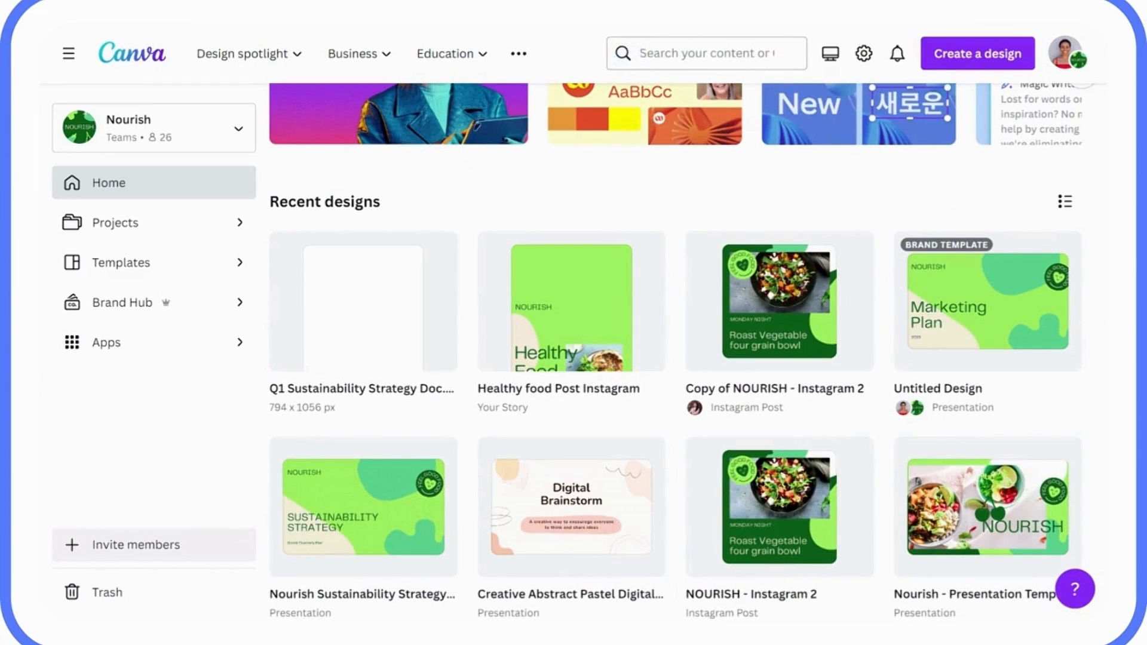
Import the Q1 Sustainability Strategy Doc file as a new design.
{"action": "scroll", "coordinate": [728, 82], "scroll_direction": "up", "scroll_amount": 3}
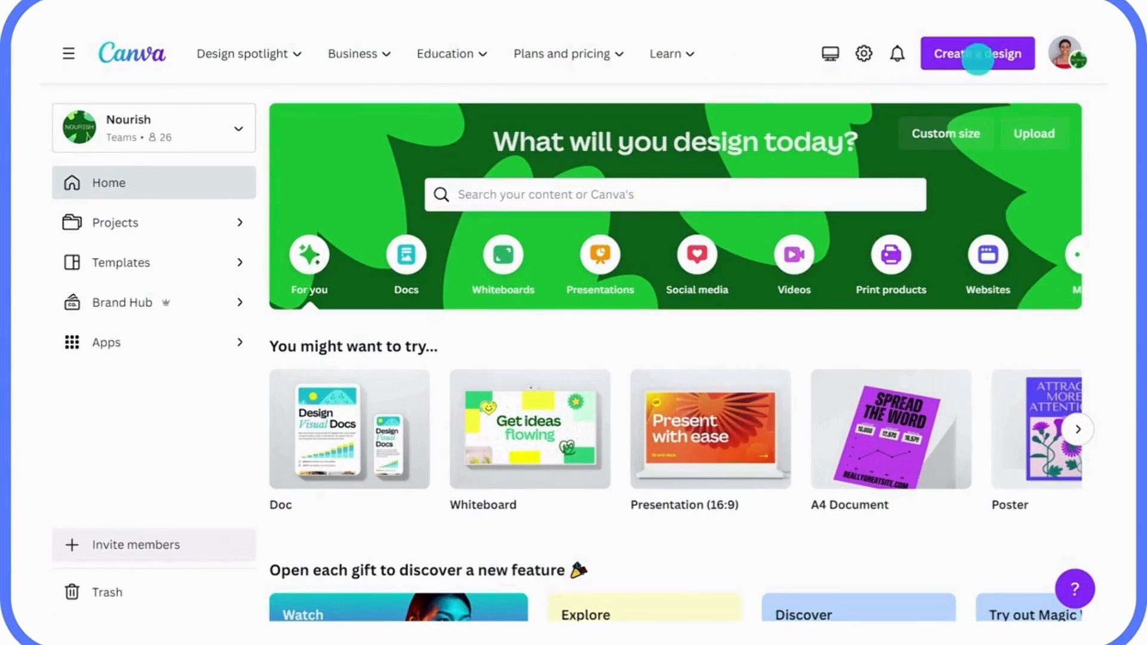
{"action": "left_click", "coordinate": [978, 58]}
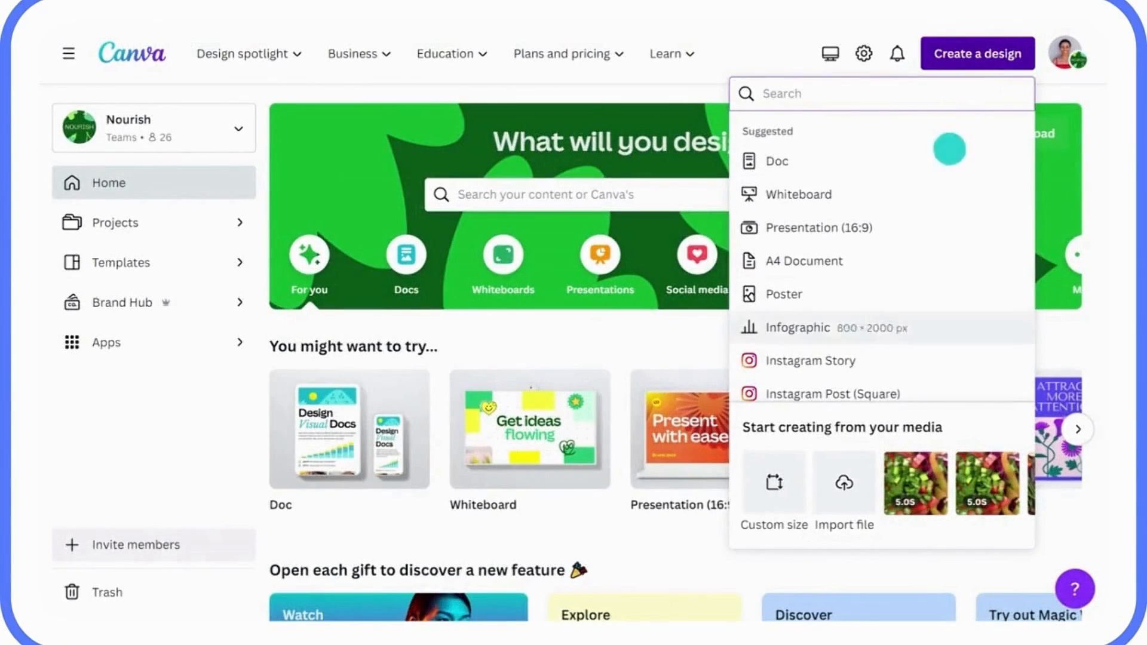
{"action": "left_click", "coordinate": [843, 466]}
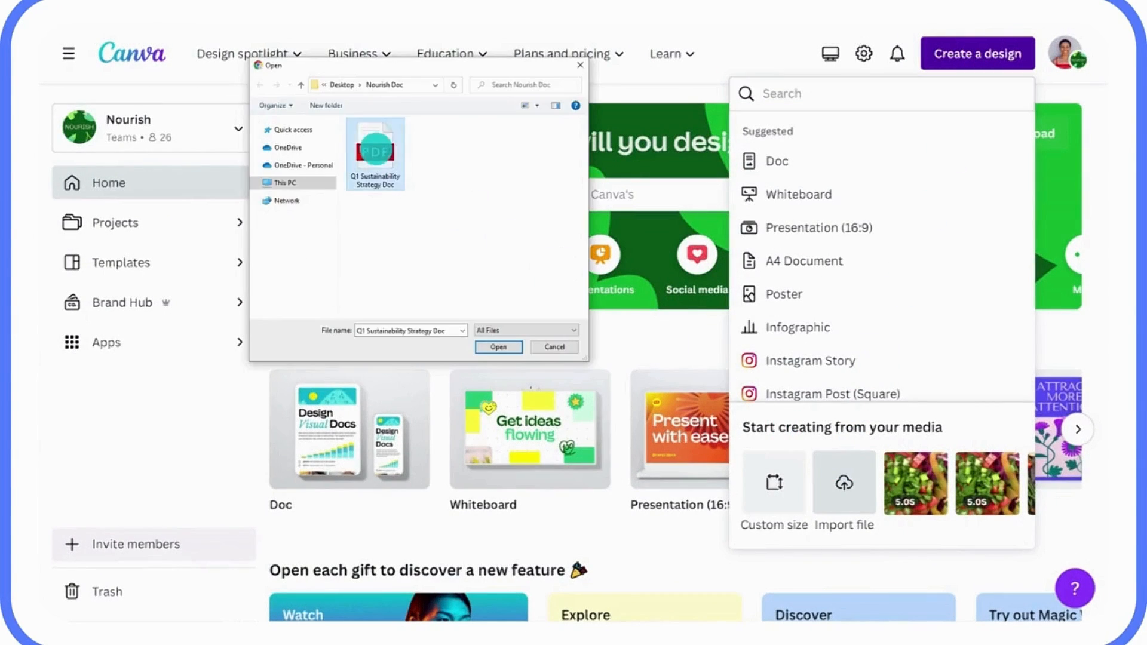
{"action": "left_click", "coordinate": [491, 346]}
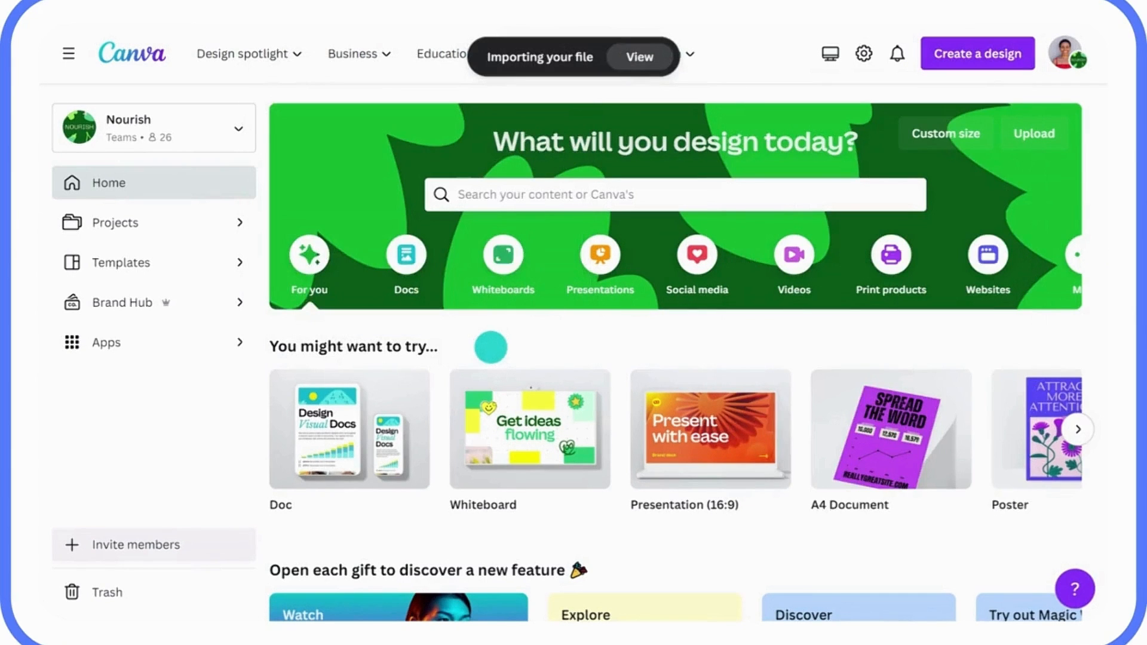
{"action": "left_click", "coordinate": [635, 57]}
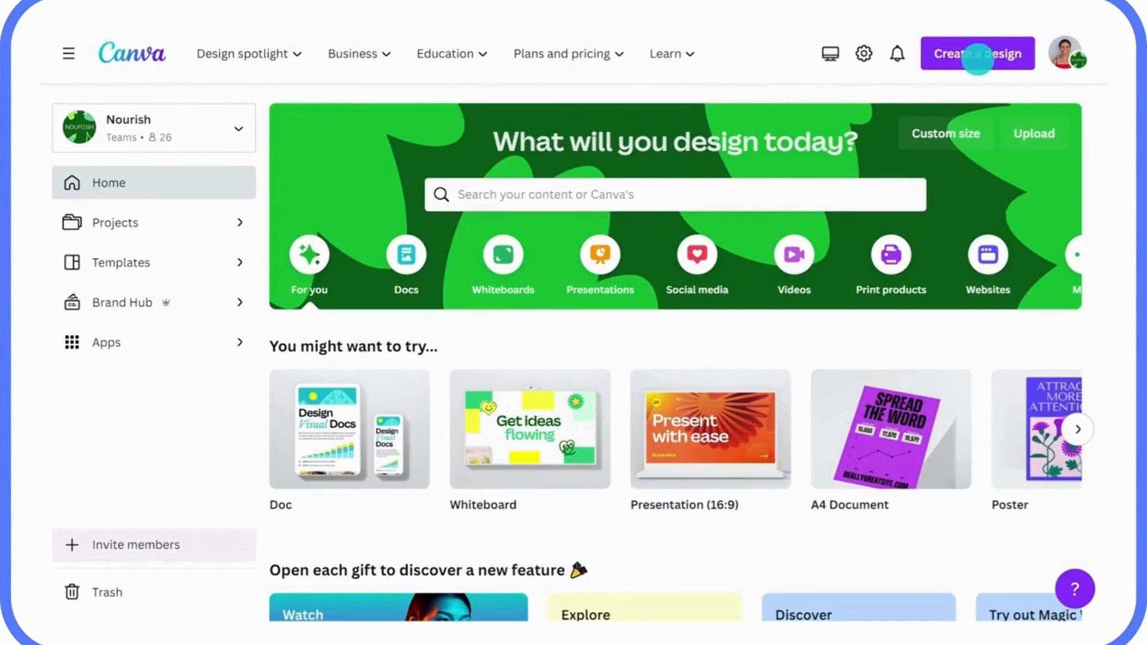
{"action": "left_click", "coordinate": [978, 58]}
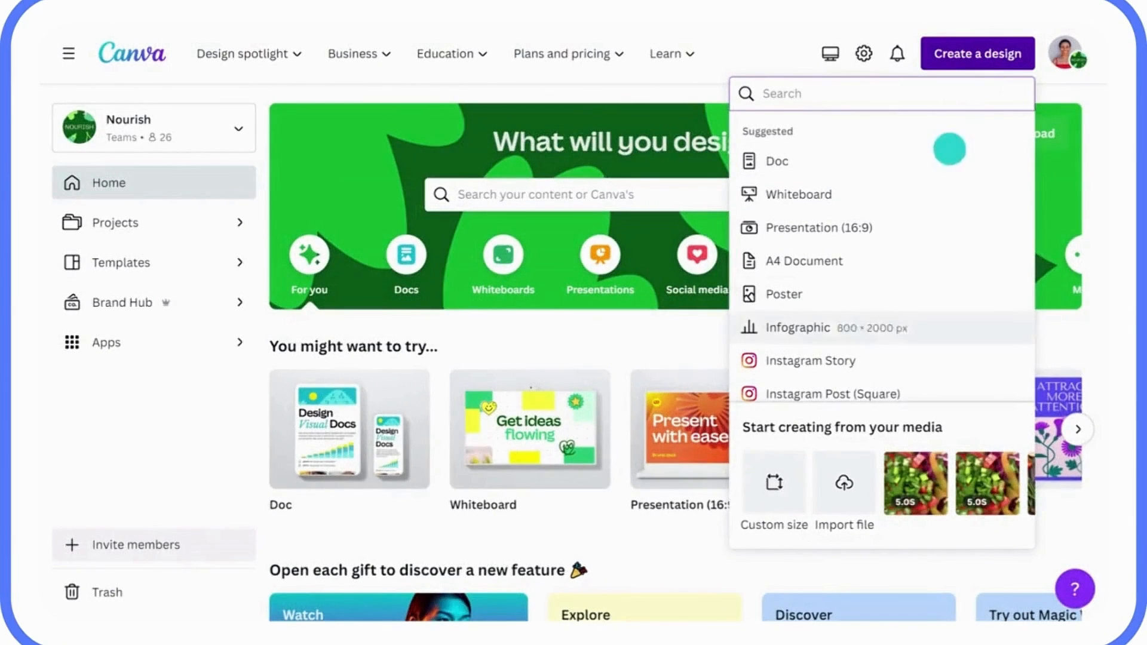
{"action": "left_click", "coordinate": [842, 464]}
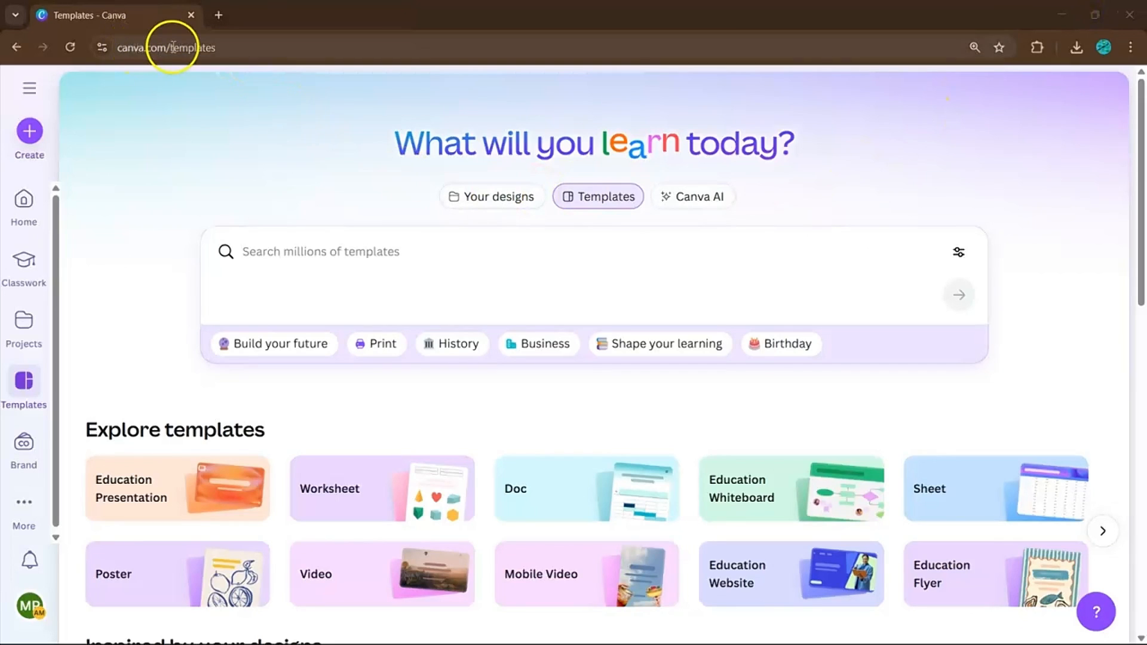
Create a new Instagram Post (4:5) design.
{"action": "left_click", "coordinate": [30, 131]}
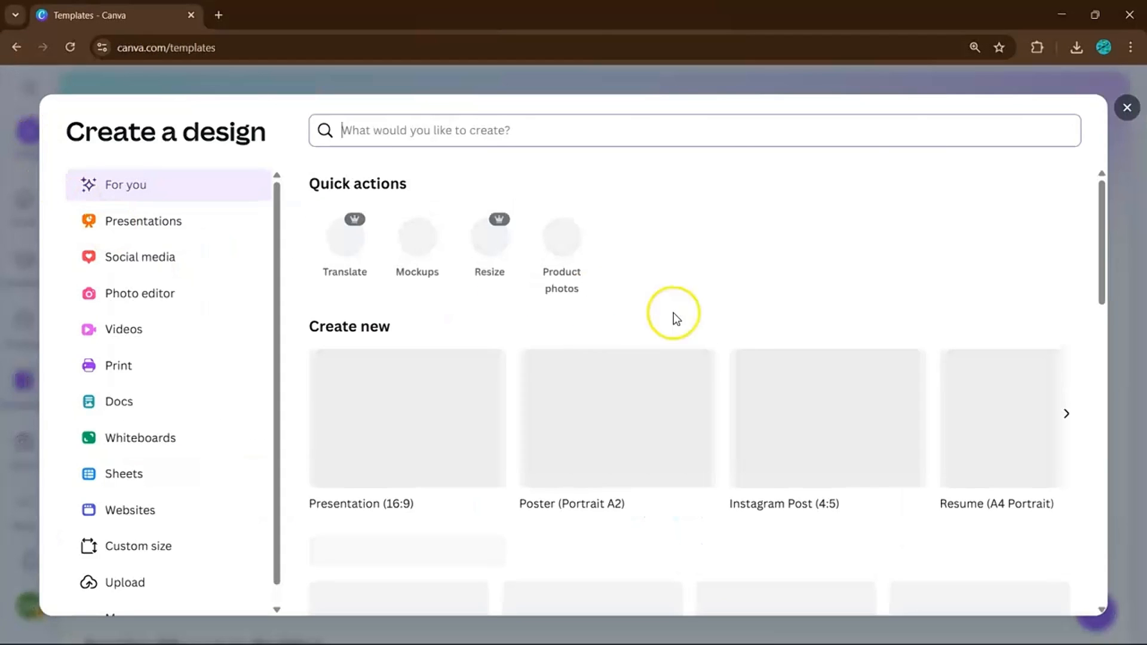
{"action": "left_click", "coordinate": [849, 431]}
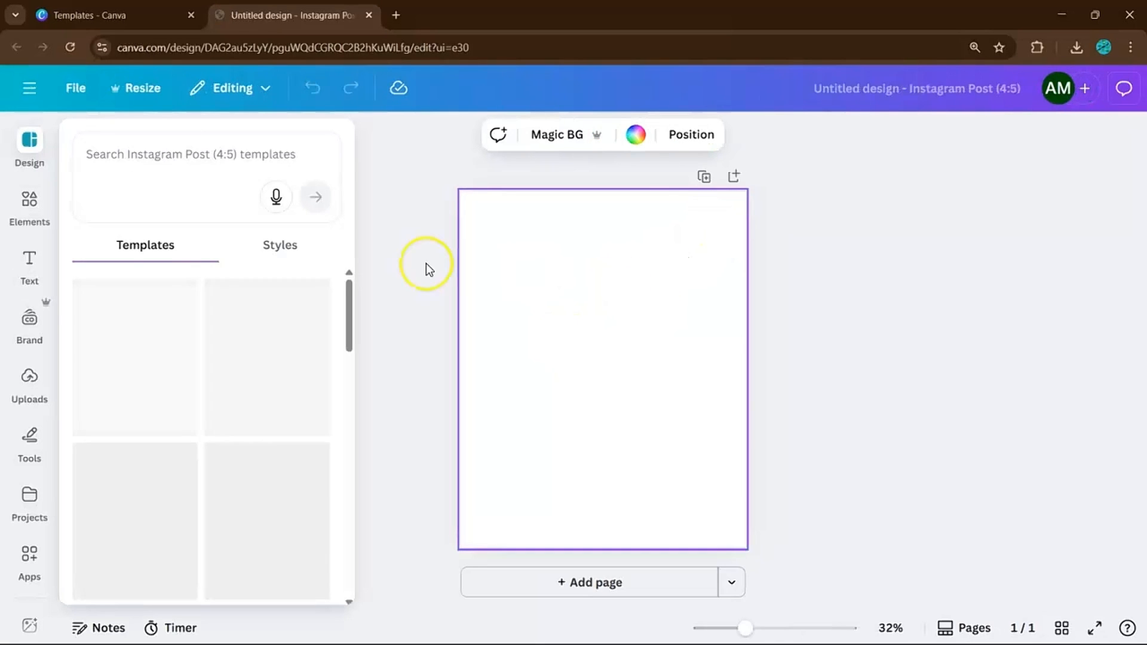
Open the Mockups app by searching the apps for mockups.
{"action": "scroll", "coordinate": [27, 388], "scroll_direction": "down", "scroll_amount": 3}
{"action": "left_click", "coordinate": [29, 362]}
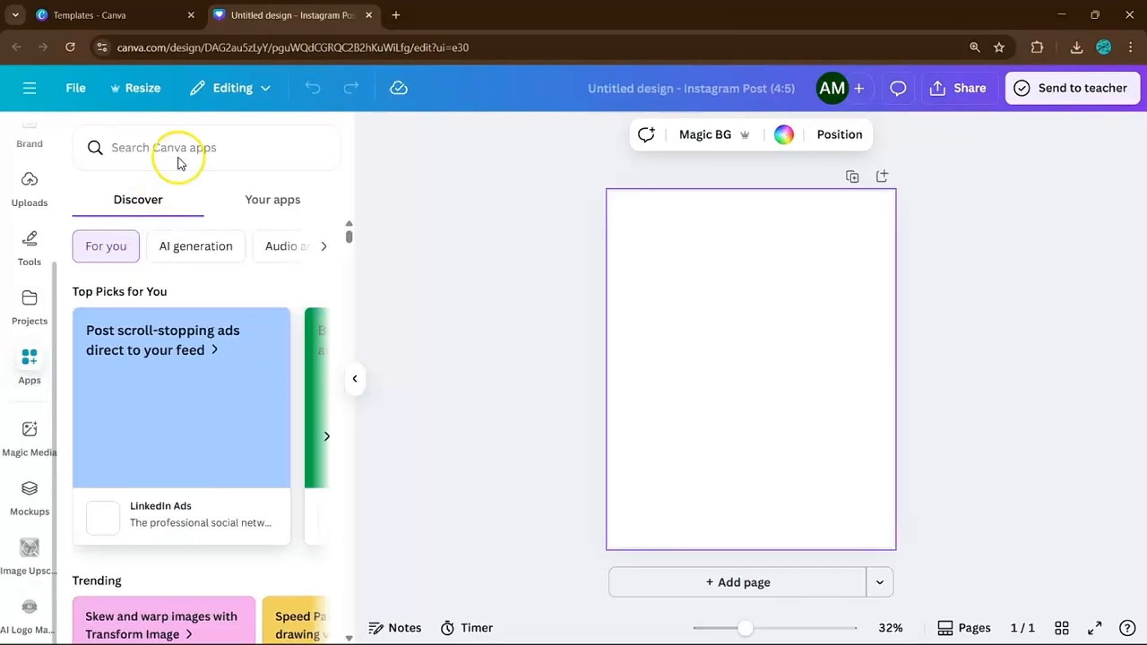
{"action": "left_click", "coordinate": [178, 155]}
{"action": "type", "text": "mockups"}
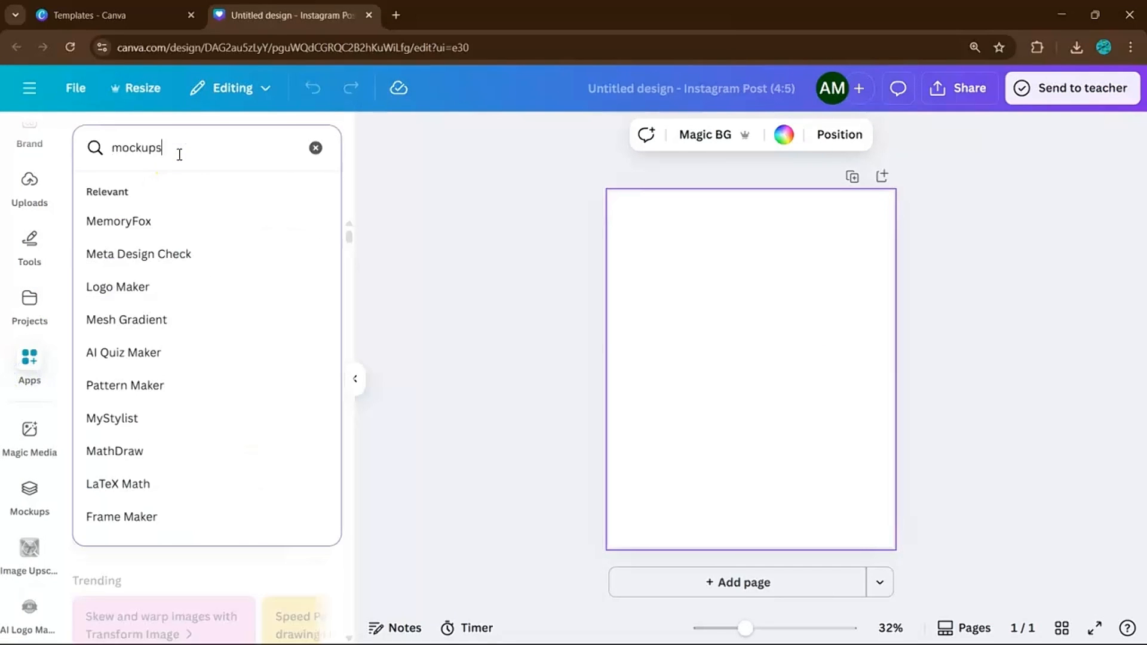
{"action": "key", "text": "Return"}
{"action": "left_click", "coordinate": [111, 217]}
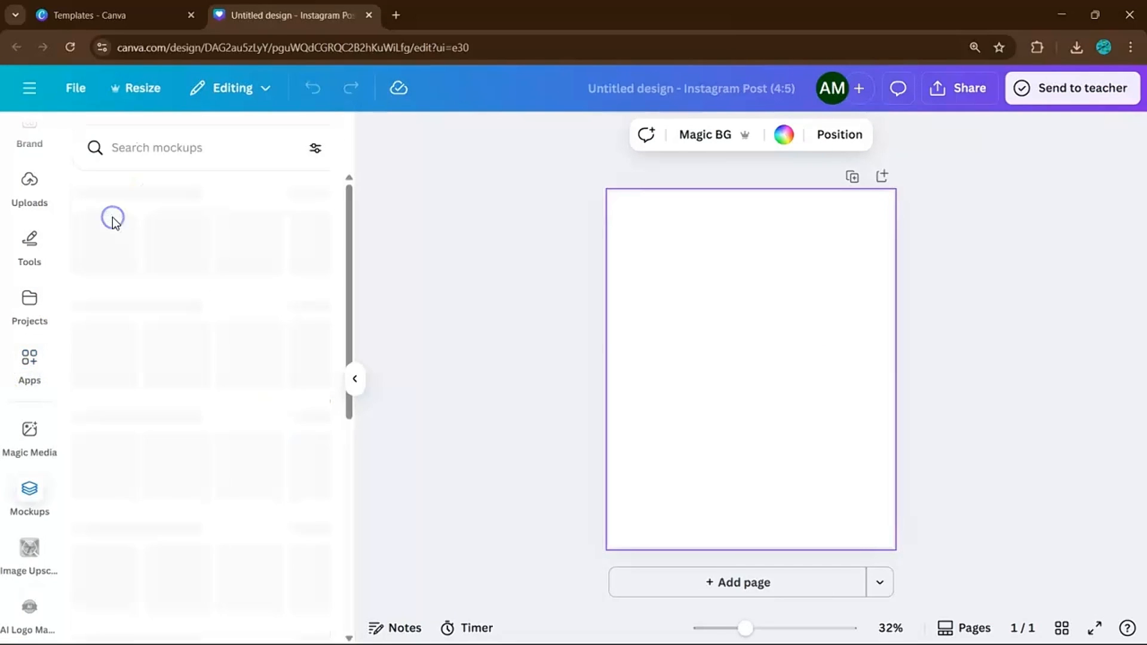
Add the white mug mockup from the Home & Living mockups to the page.
{"action": "scroll", "coordinate": [208, 276], "scroll_direction": "down", "scroll_amount": 10}
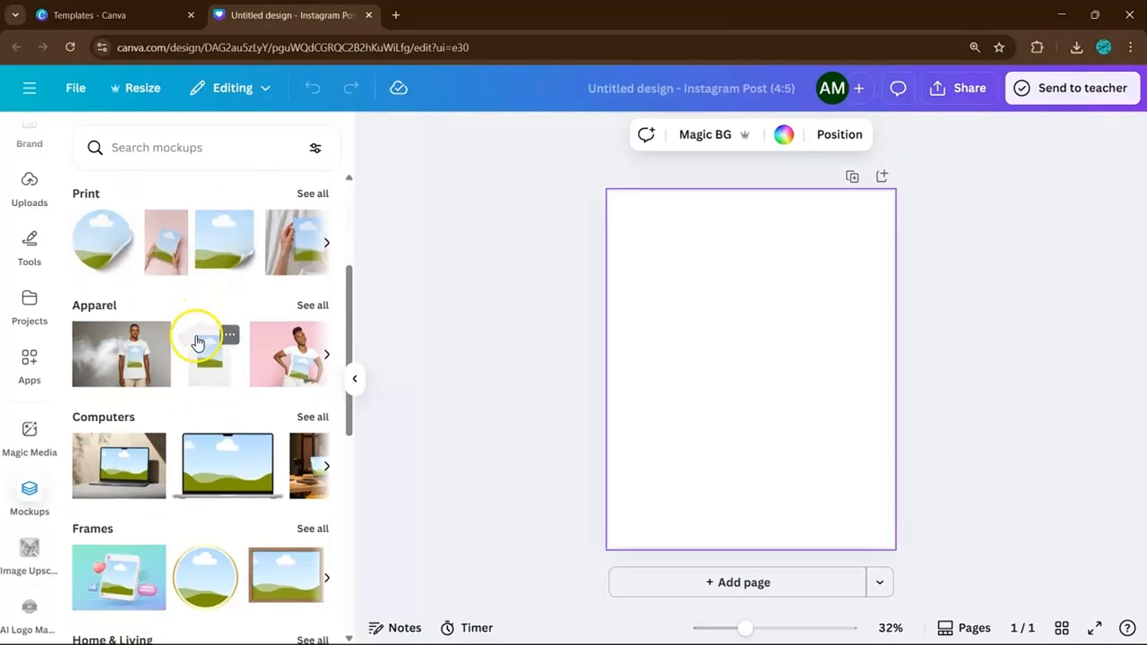
{"action": "left_click", "coordinate": [294, 276]}
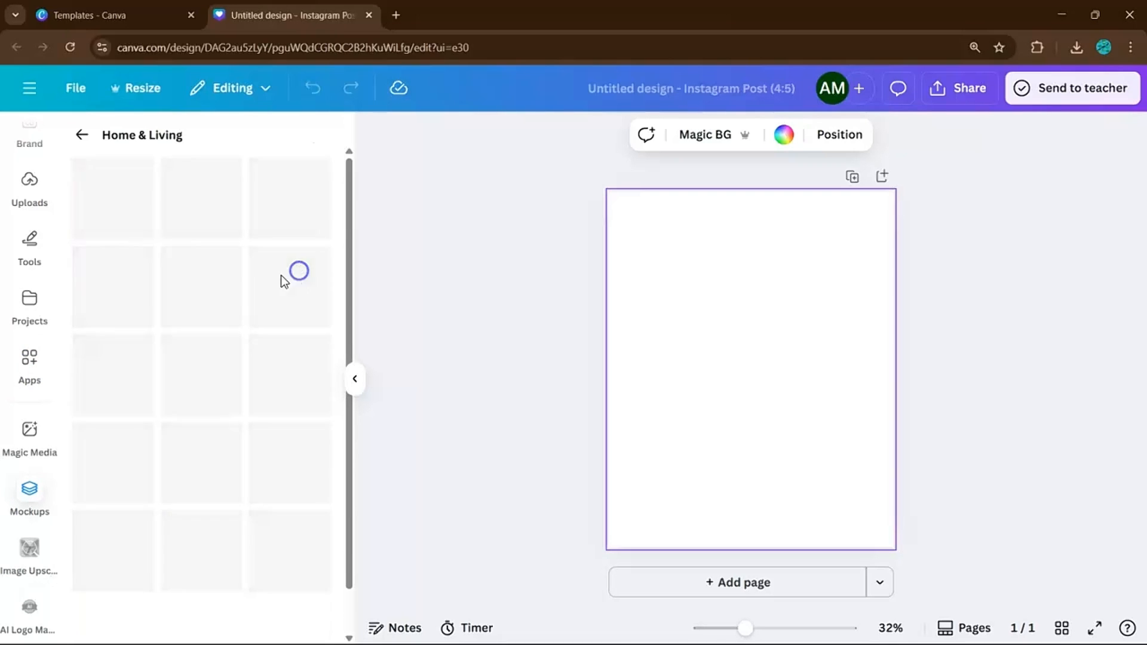
{"action": "scroll", "coordinate": [149, 413], "scroll_direction": "down", "scroll_amount": 4}
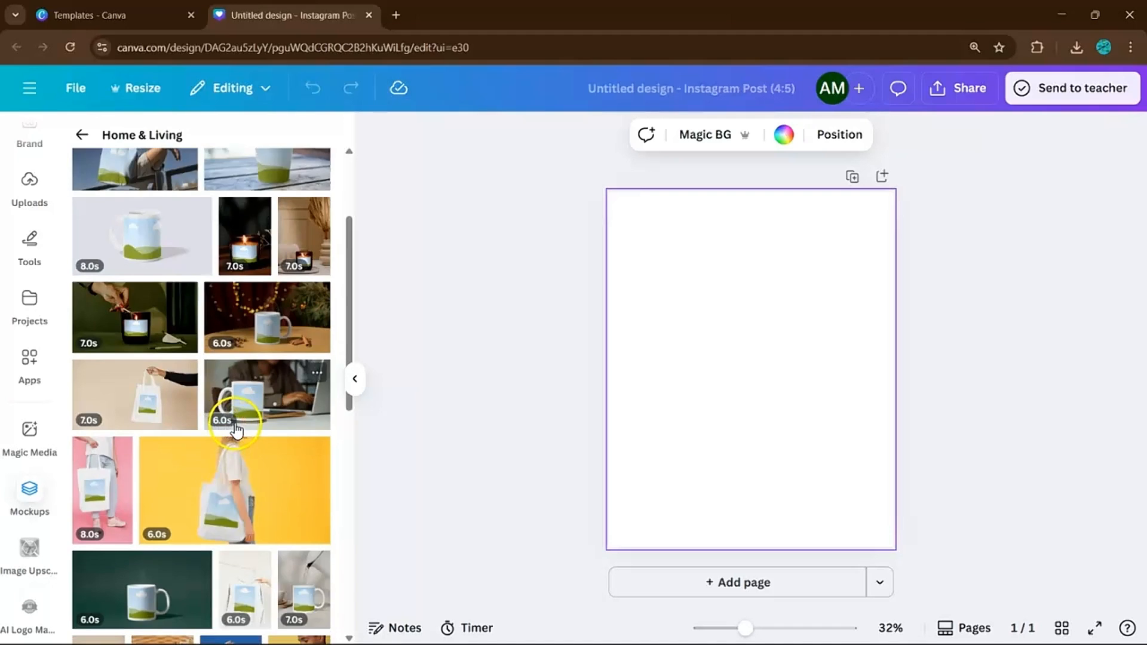
{"action": "scroll", "coordinate": [279, 308], "scroll_direction": "up", "scroll_amount": 1}
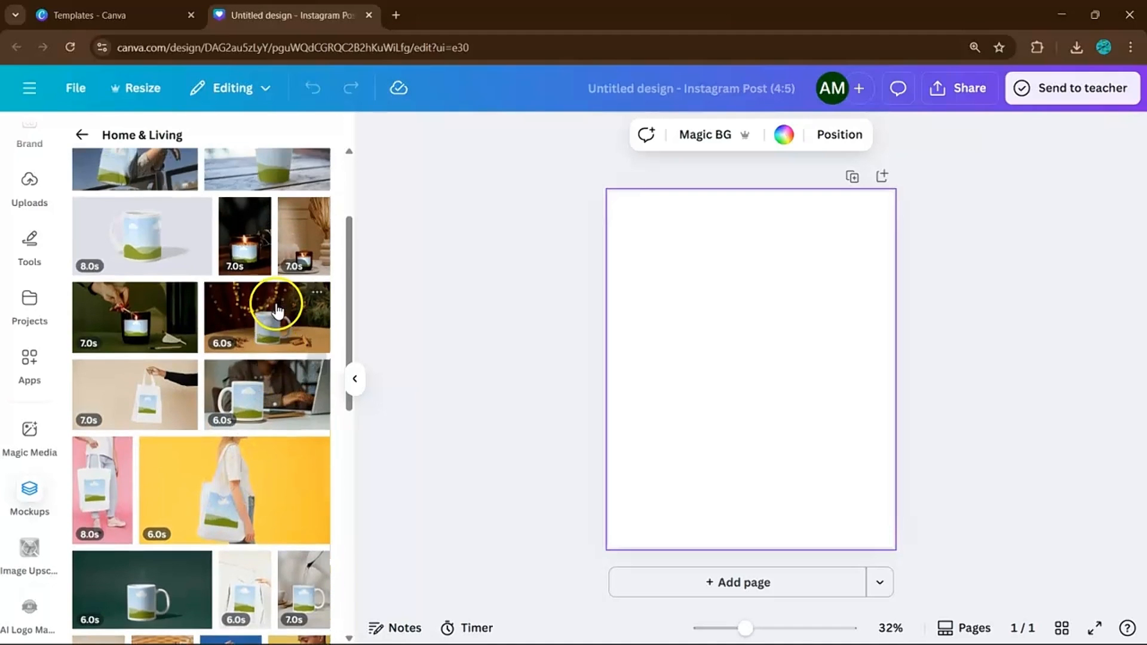
{"action": "scroll", "coordinate": [239, 364], "scroll_direction": "up", "scroll_amount": 2}
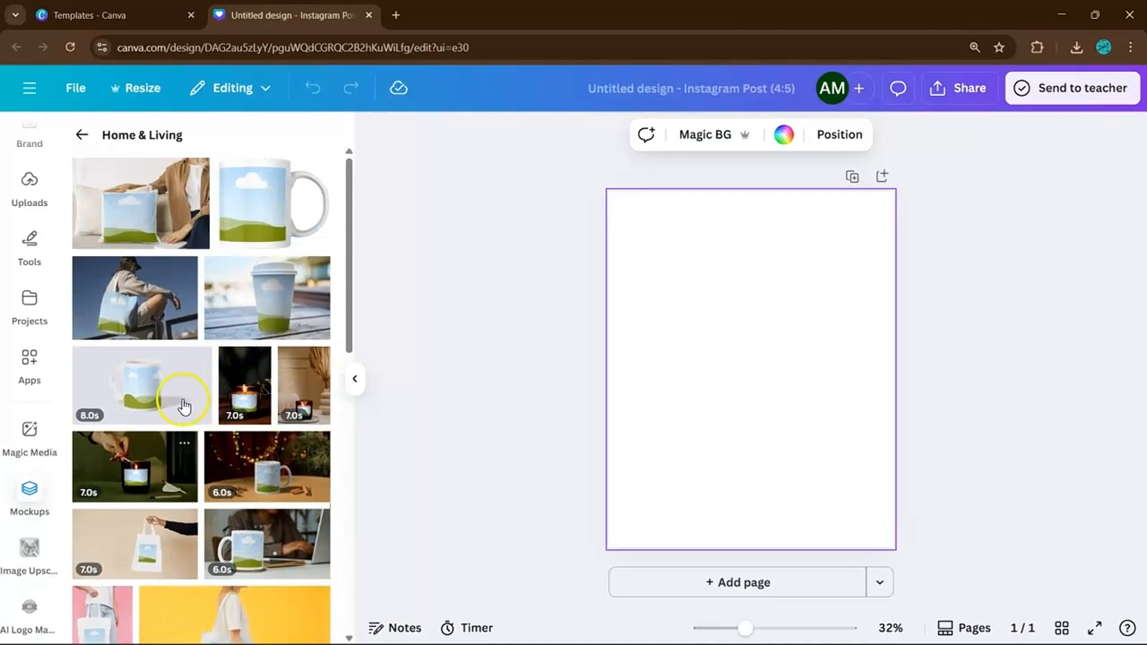
{"action": "left_click", "coordinate": [278, 245]}
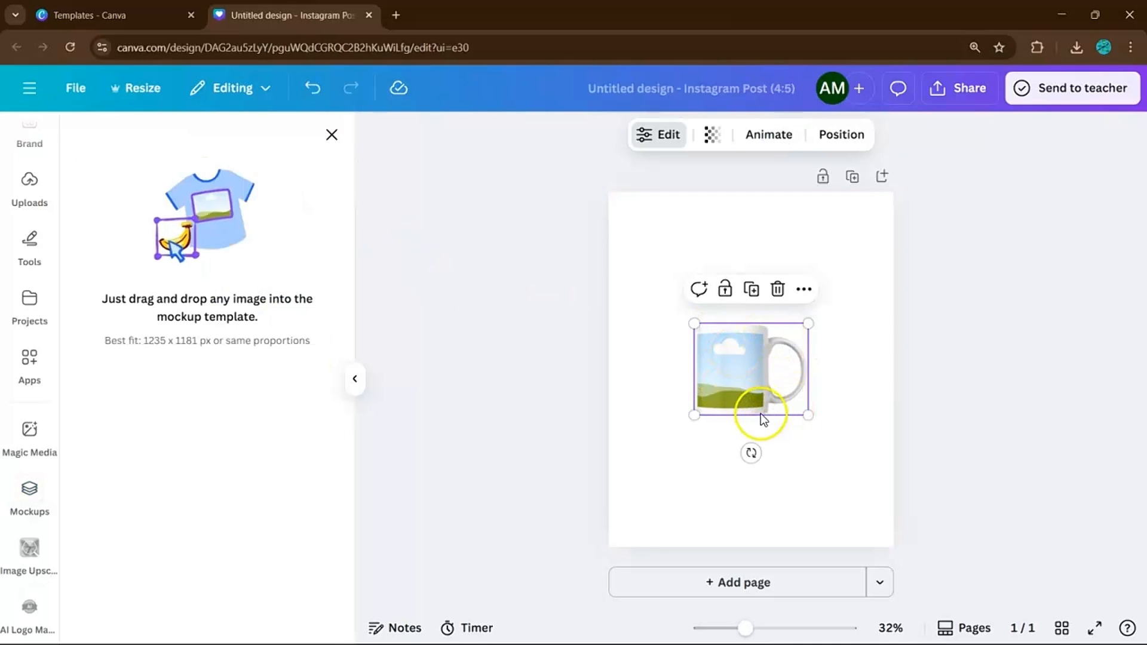
Rotate the mug mockup slightly and enlarge it on the page.
{"action": "left_click_drag", "start_coordinate": [753, 452], "coordinate": [733, 456]}
{"action": "left_click_drag", "start_coordinate": [791, 434], "coordinate": [776, 387]}
{"action": "left_click", "coordinate": [956, 358]}
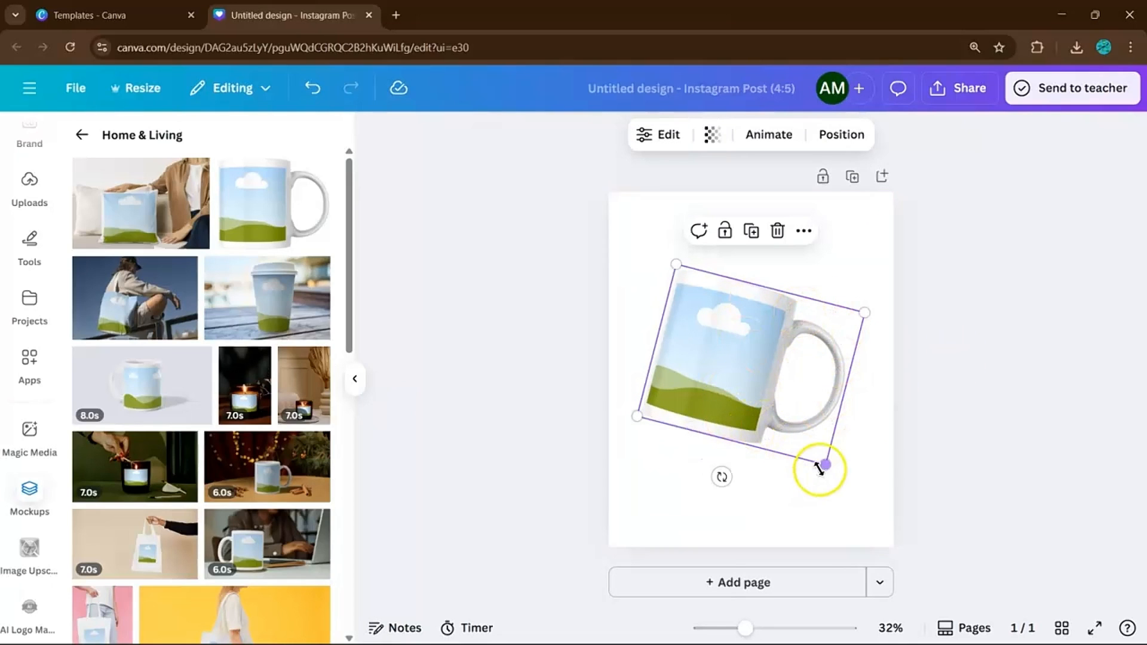
{"action": "left_click_drag", "start_coordinate": [820, 468], "coordinate": [823, 469]}
{"action": "left_click", "coordinate": [949, 388]}
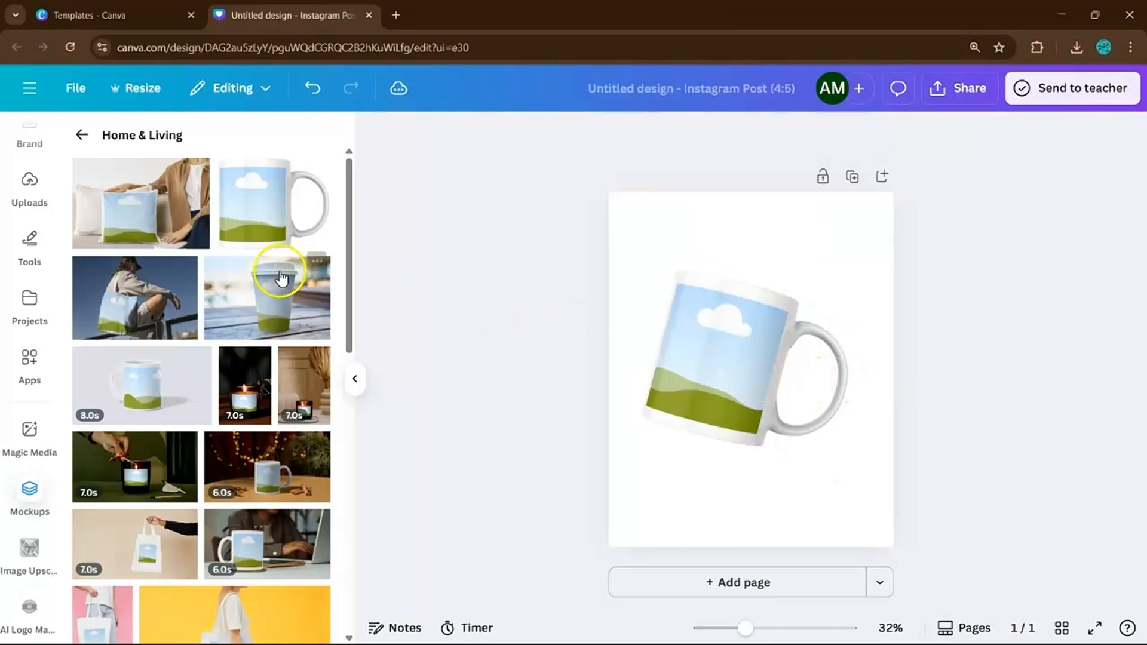
Upload the Red and Beige Simple Modern Bold Typographic Fashion Store image from Downloads.
{"action": "left_click", "coordinate": [35, 190]}
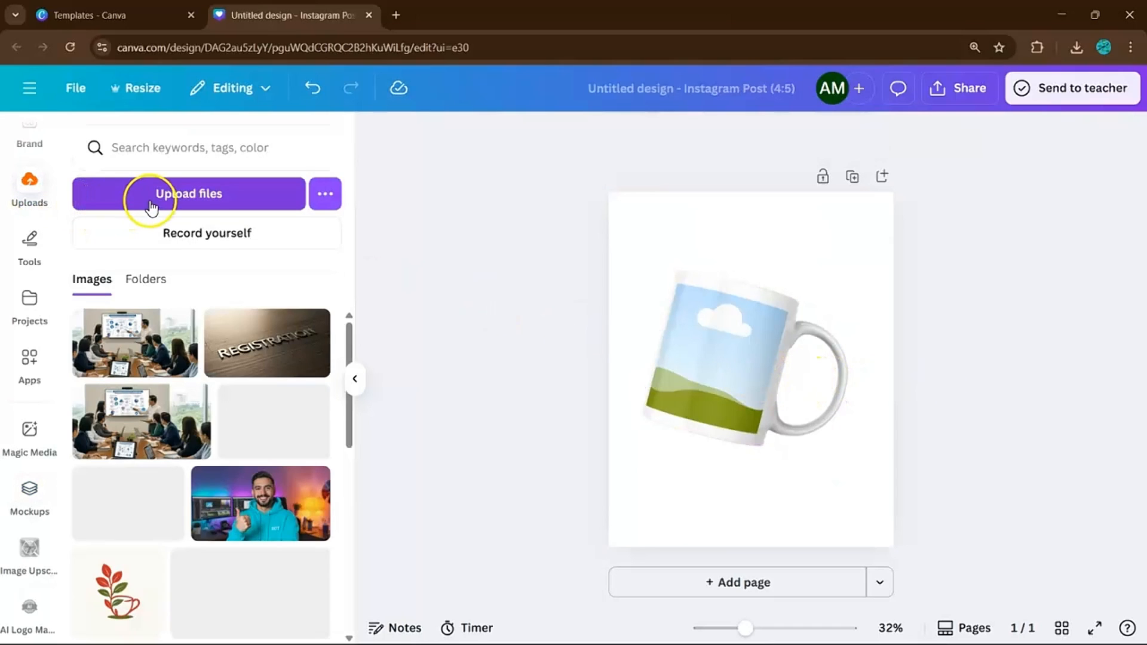
{"action": "left_click", "coordinate": [140, 203]}
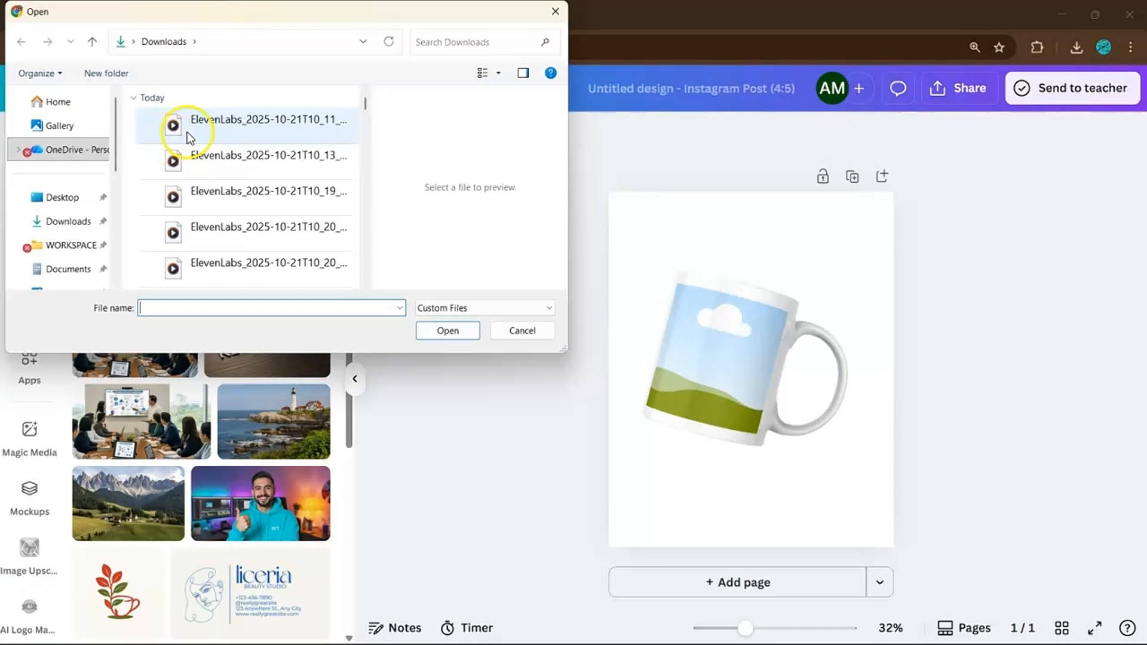
{"action": "left_click", "coordinate": [86, 223]}
{"action": "left_click", "coordinate": [227, 125]}
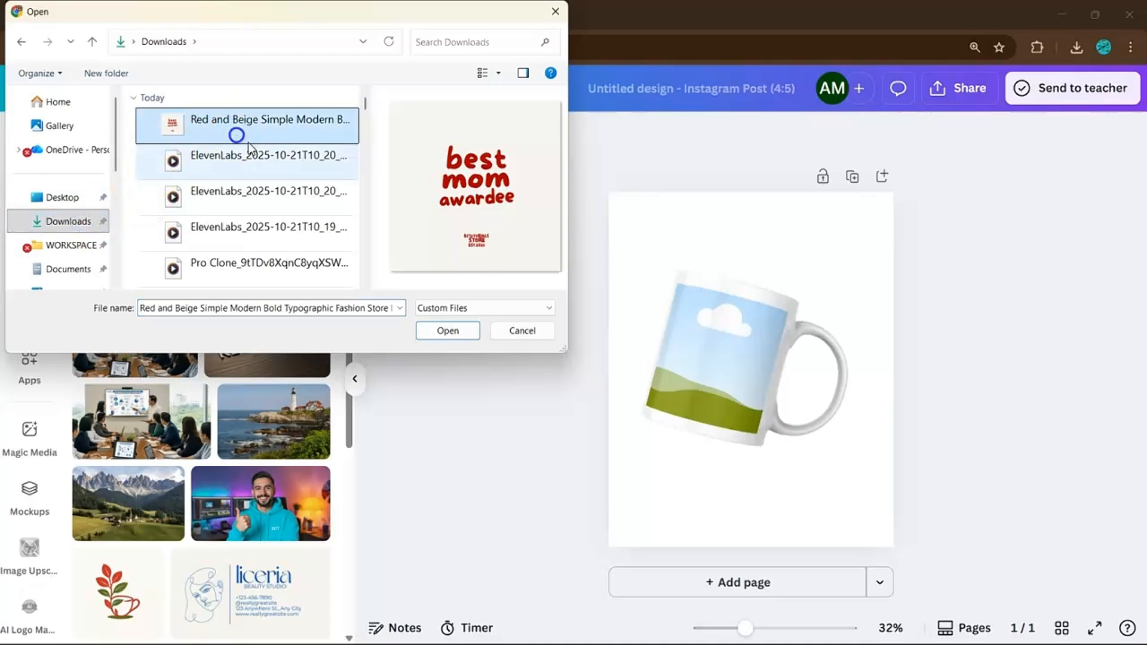
{"action": "left_click", "coordinate": [444, 328]}
Drop the uploaded 'best mom awardee' design onto the mug mockup and straighten the mug.
{"action": "left_click_drag", "start_coordinate": [117, 345], "coordinate": [674, 342]}
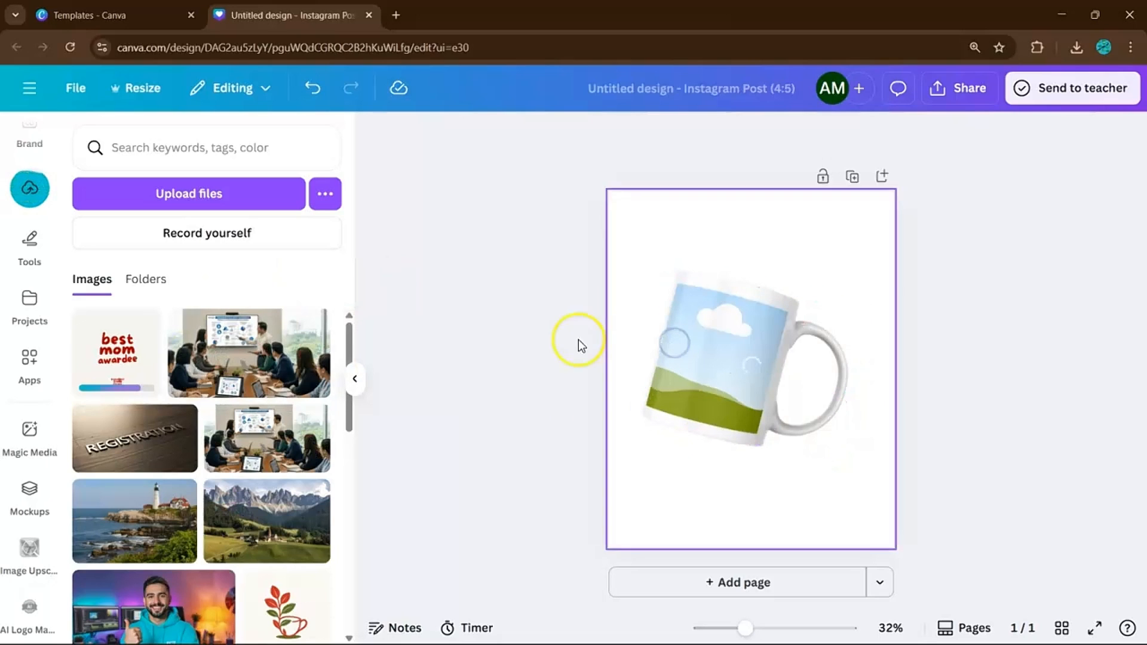
{"action": "left_click", "coordinate": [361, 389]}
{"action": "left_click", "coordinate": [638, 416]}
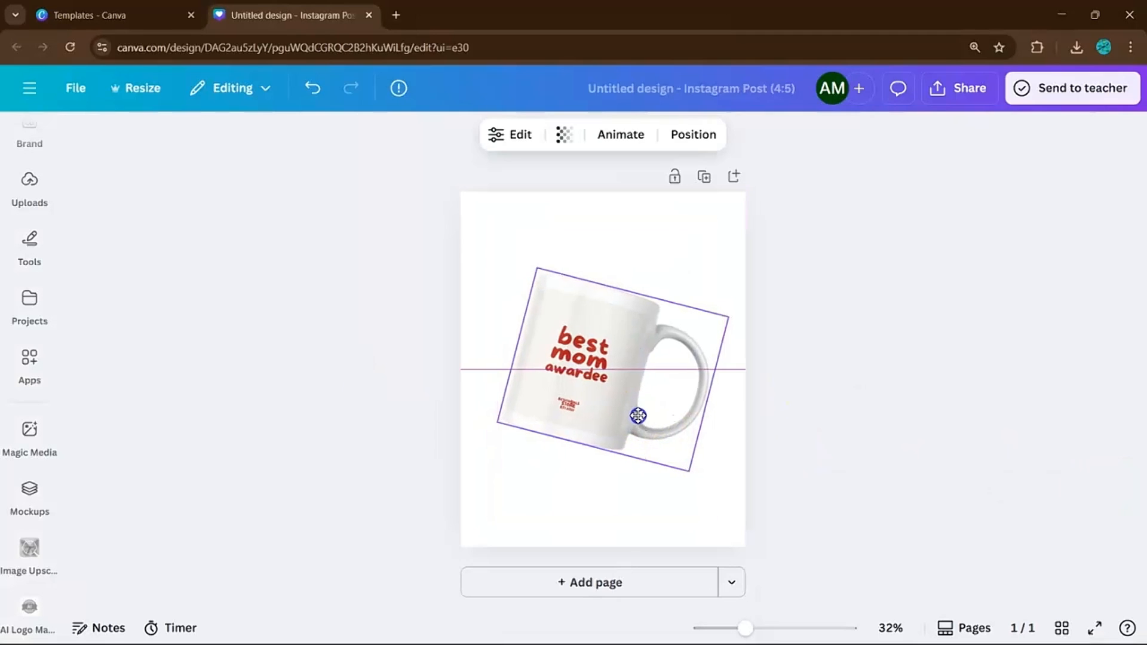
{"action": "left_click_drag", "start_coordinate": [584, 484], "coordinate": [593, 497]}
Try several background colors and set the page background to the mug's red photo color.
{"action": "left_click", "coordinate": [664, 199]}
{"action": "left_click", "coordinate": [597, 134]}
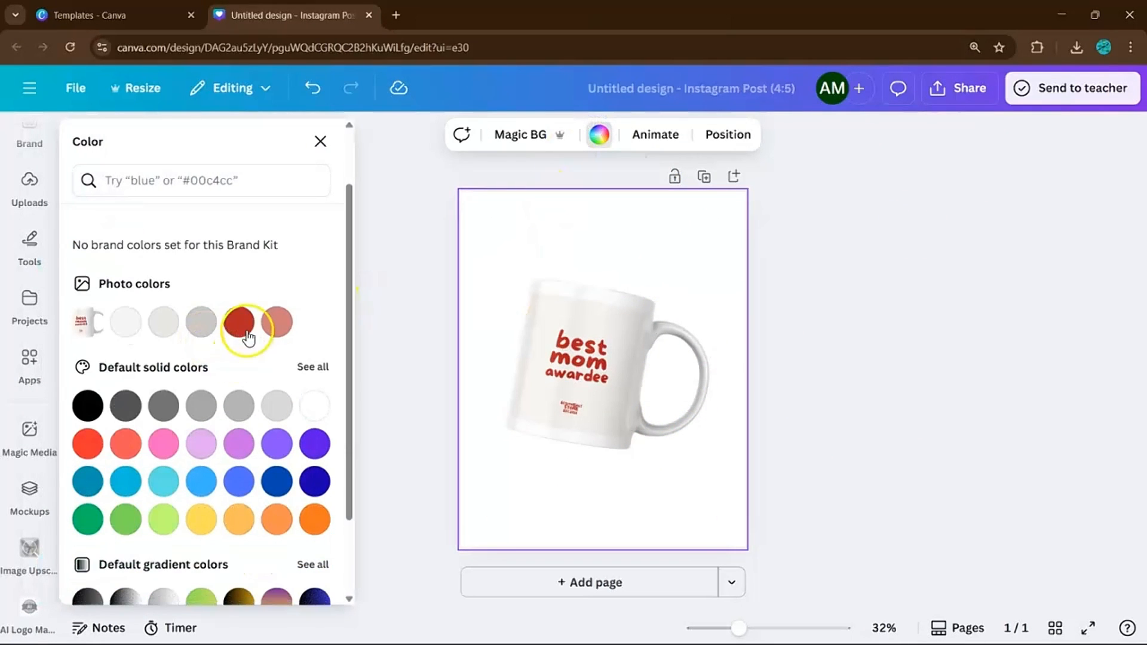
{"action": "left_click", "coordinate": [209, 327]}
{"action": "left_click", "coordinate": [240, 323]}
{"action": "left_click", "coordinate": [265, 336]}
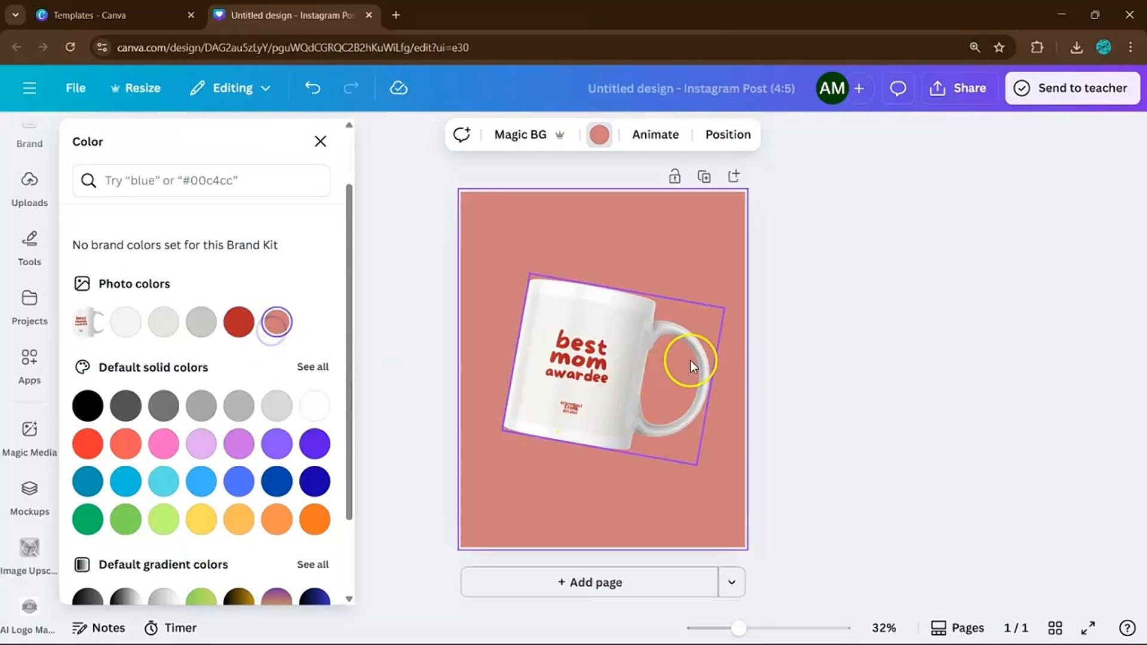
{"action": "scroll", "coordinate": [162, 379], "scroll_direction": "down", "scroll_amount": 2}
{"action": "scroll", "coordinate": [137, 311], "scroll_direction": "up", "scroll_amount": 1}
{"action": "left_click", "coordinate": [135, 299]}
{"action": "left_click", "coordinate": [166, 302]}
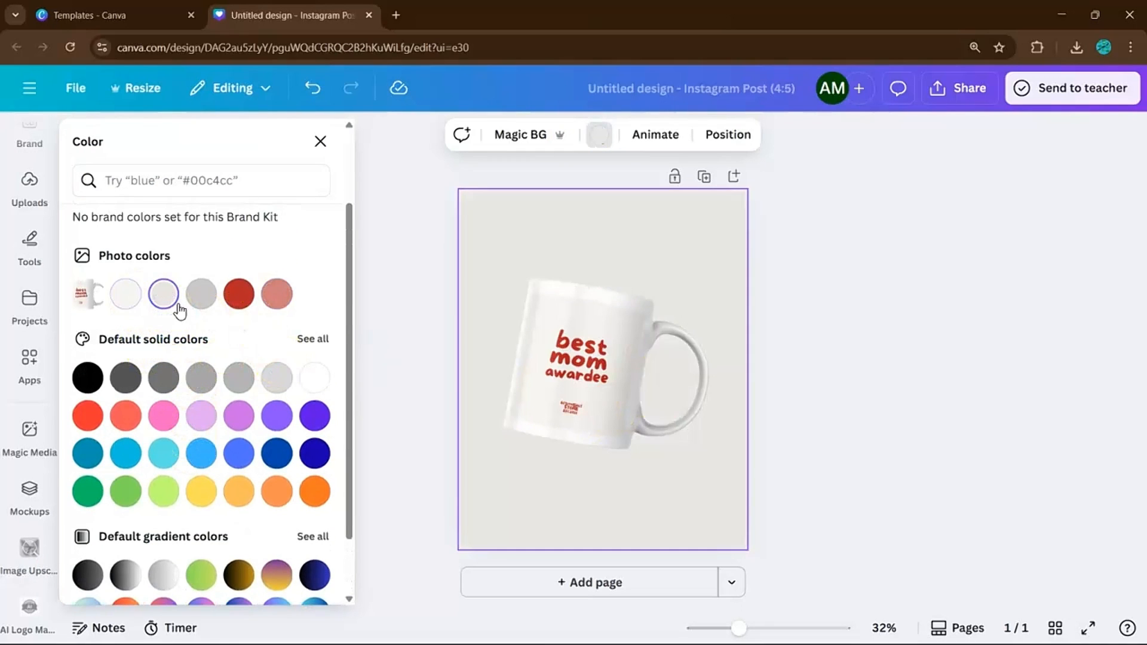
{"action": "scroll", "coordinate": [191, 347], "scroll_direction": "down", "scroll_amount": 1}
{"action": "left_click", "coordinate": [163, 342]}
{"action": "left_click", "coordinate": [235, 344]}
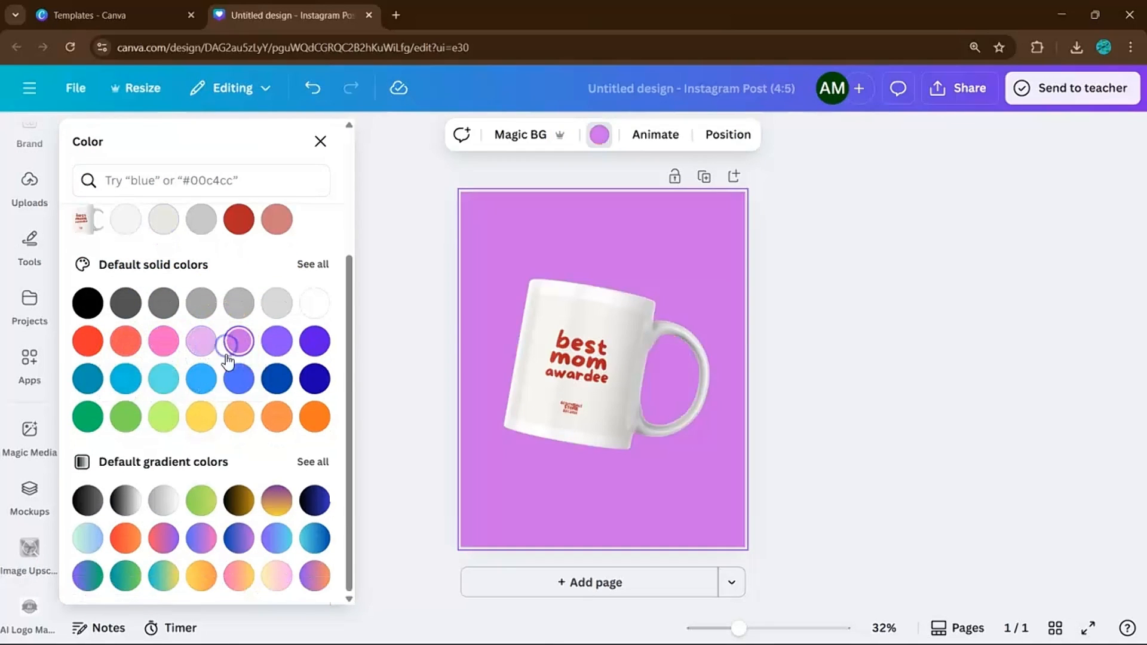
{"action": "left_click", "coordinate": [238, 417]}
{"action": "scroll", "coordinate": [215, 296], "scroll_direction": "up", "scroll_amount": 3}
{"action": "left_click", "coordinate": [238, 366]}
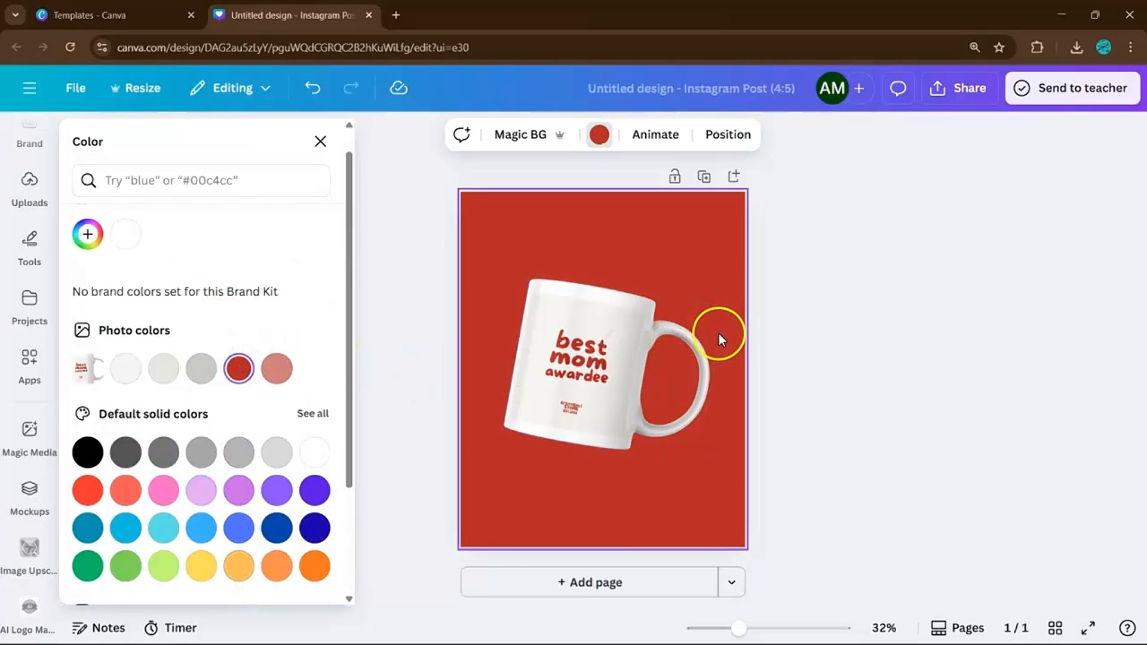
Tilt the mug mockup slightly on the page.
{"action": "left_click", "coordinate": [697, 435]}
{"action": "left_click_drag", "start_coordinate": [696, 435], "coordinate": [644, 407]}
Search the elements for paper texture and add the first texture graphic.
{"action": "scroll", "coordinate": [35, 257], "scroll_direction": "up", "scroll_amount": 2}
{"action": "left_click", "coordinate": [29, 201]}
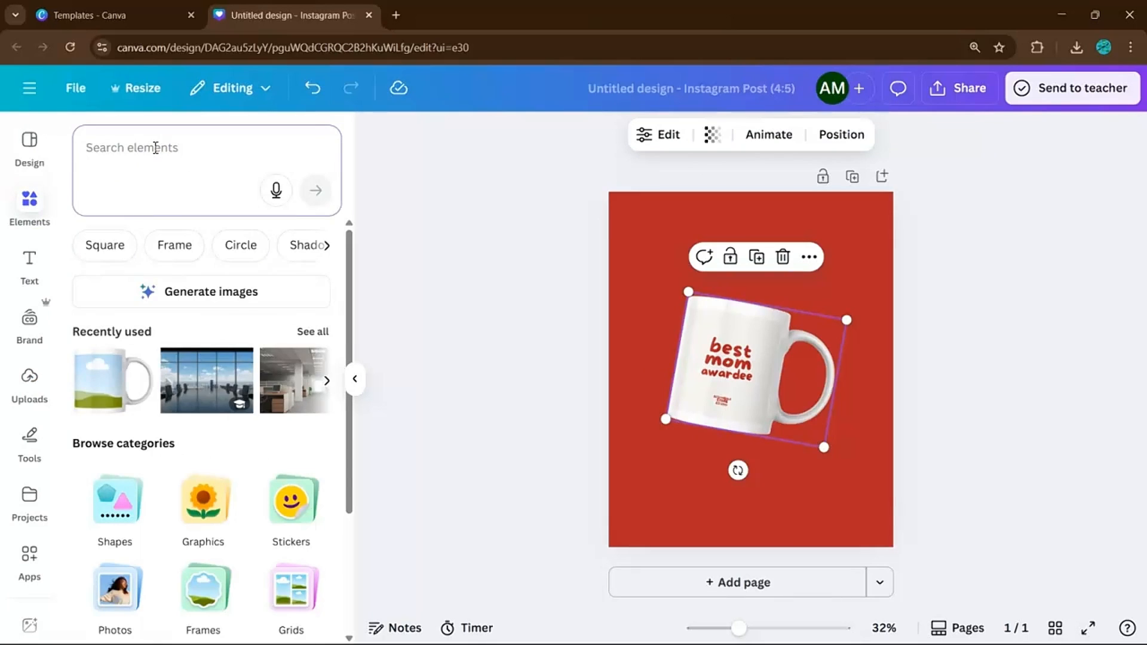
{"action": "type", "text": "paper texture"}
{"action": "key", "text": "Return"}
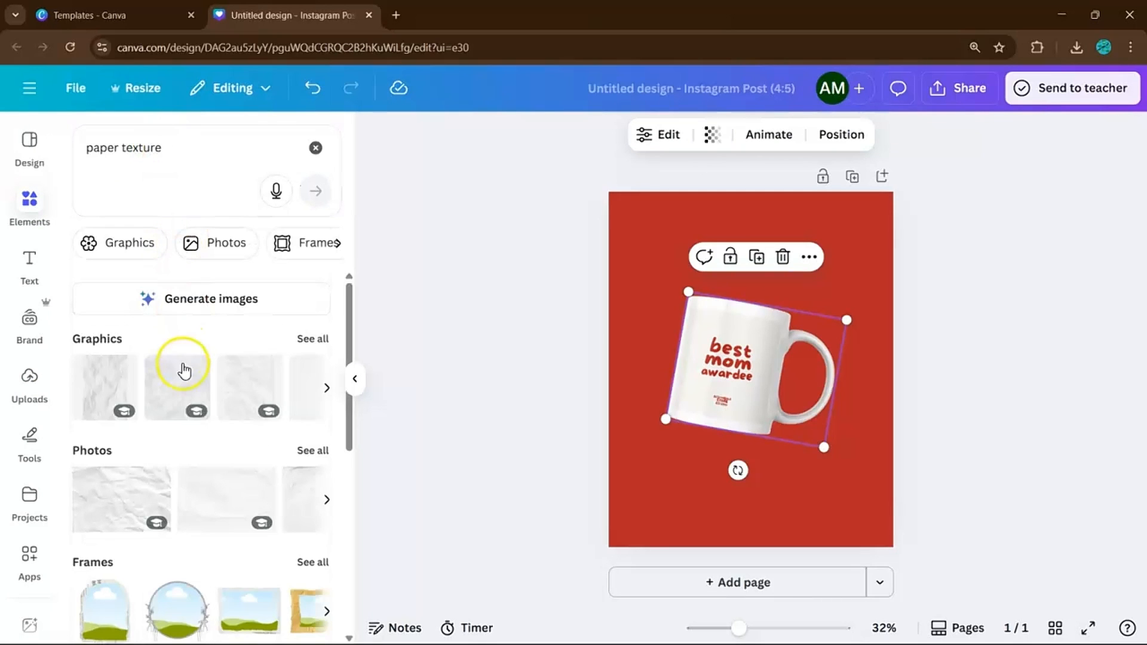
{"action": "left_click", "coordinate": [80, 389]}
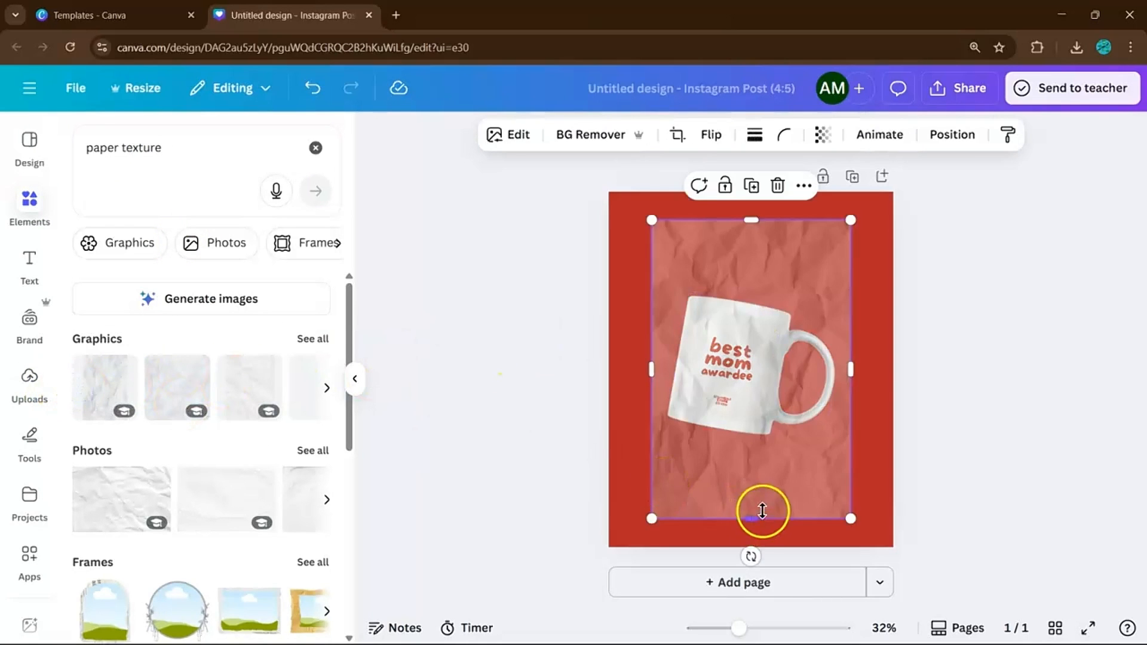
Stretch the paper texture over the whole page and set its transparency to 33.
{"action": "left_click_drag", "start_coordinate": [763, 511], "coordinate": [720, 482]}
{"action": "left_click_drag", "start_coordinate": [810, 494], "coordinate": [925, 597]}
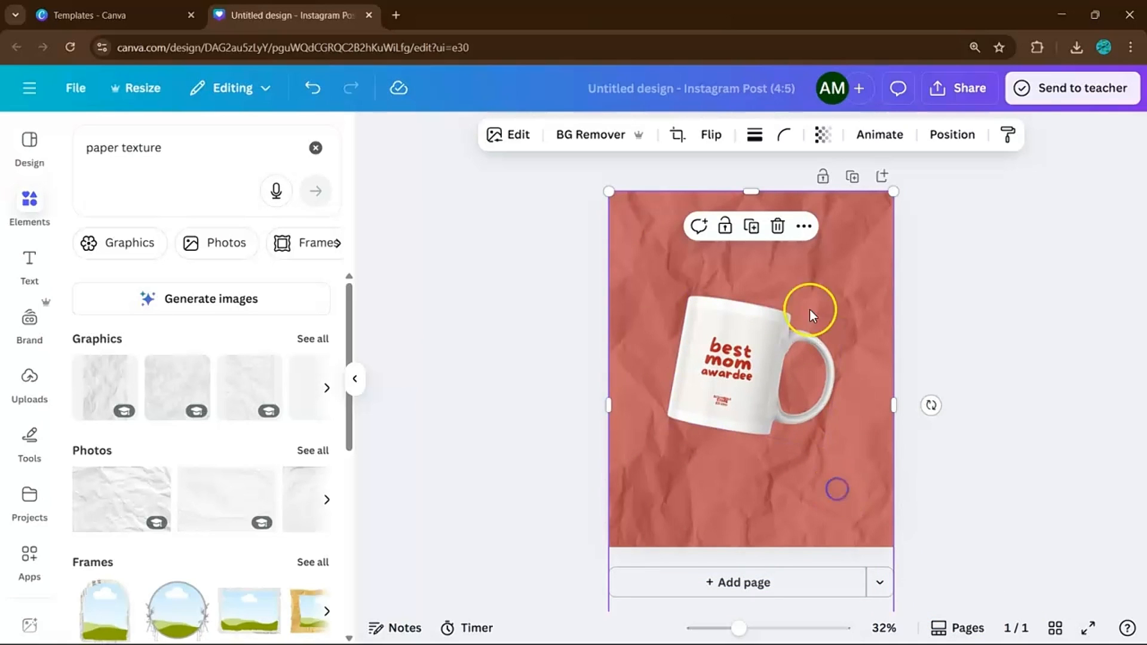
{"action": "left_click", "coordinate": [823, 135]}
{"action": "left_click_drag", "start_coordinate": [866, 201], "coordinate": [790, 206]}
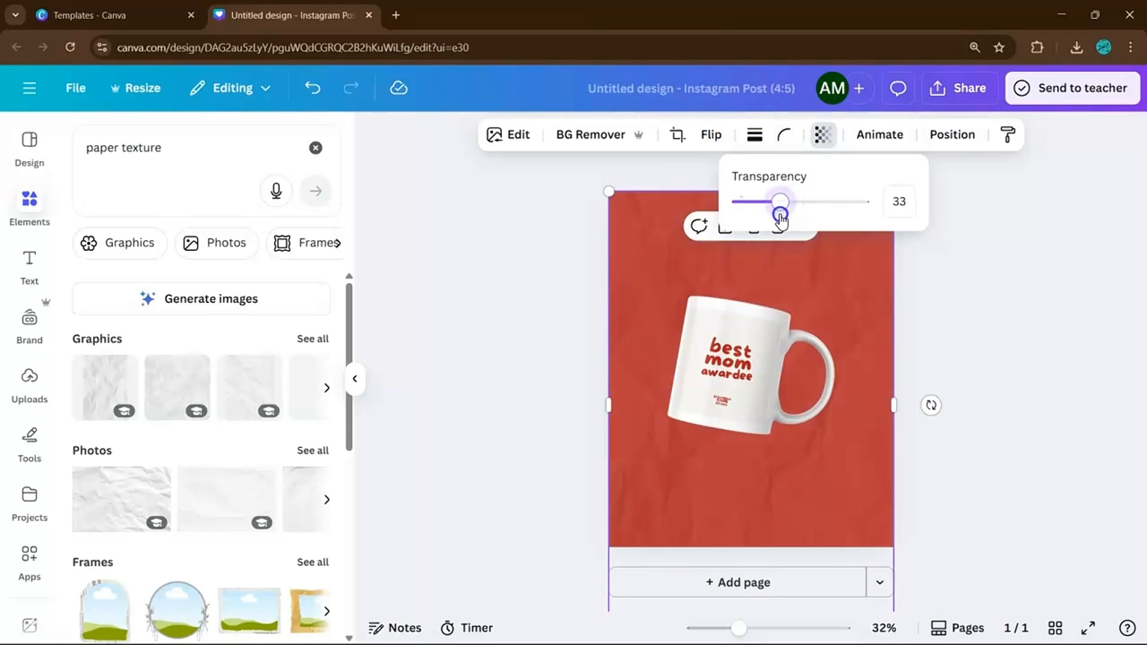
Search the elements for shadow and place the first shadow graphic just below the mug.
{"action": "left_click", "coordinate": [984, 292]}
{"action": "left_click_drag", "start_coordinate": [746, 376], "coordinate": [758, 365]}
{"action": "left_click", "coordinate": [949, 360]}
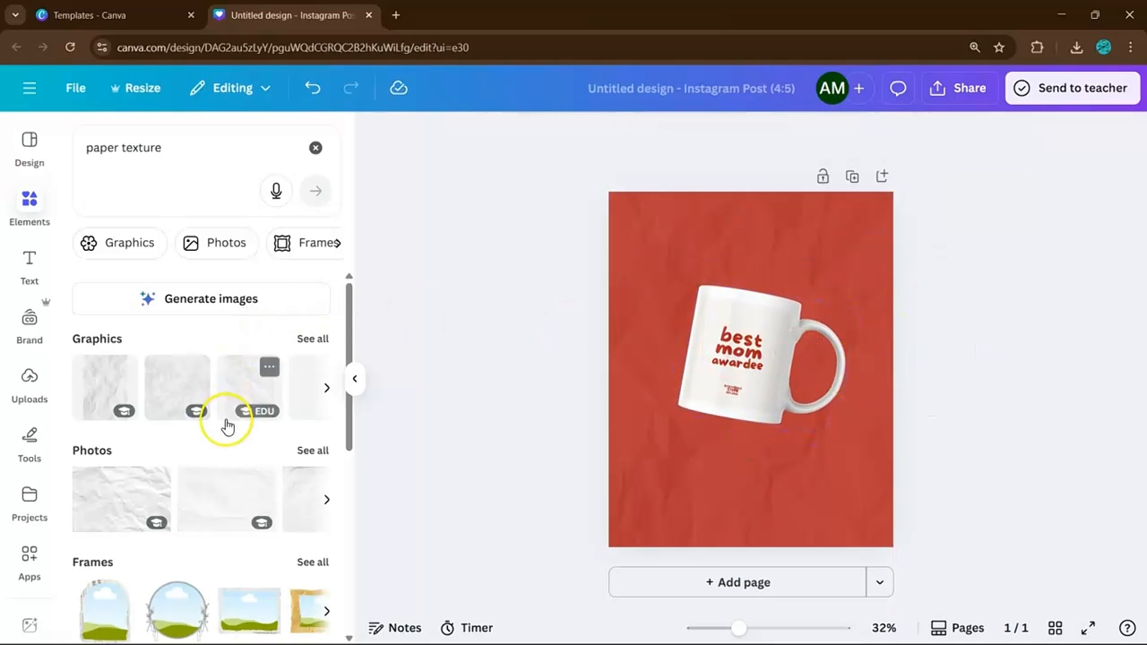
{"action": "left_click", "coordinate": [210, 151]}
{"action": "key", "text": "ctrl+a"}
{"action": "type", "text": "shadow"}
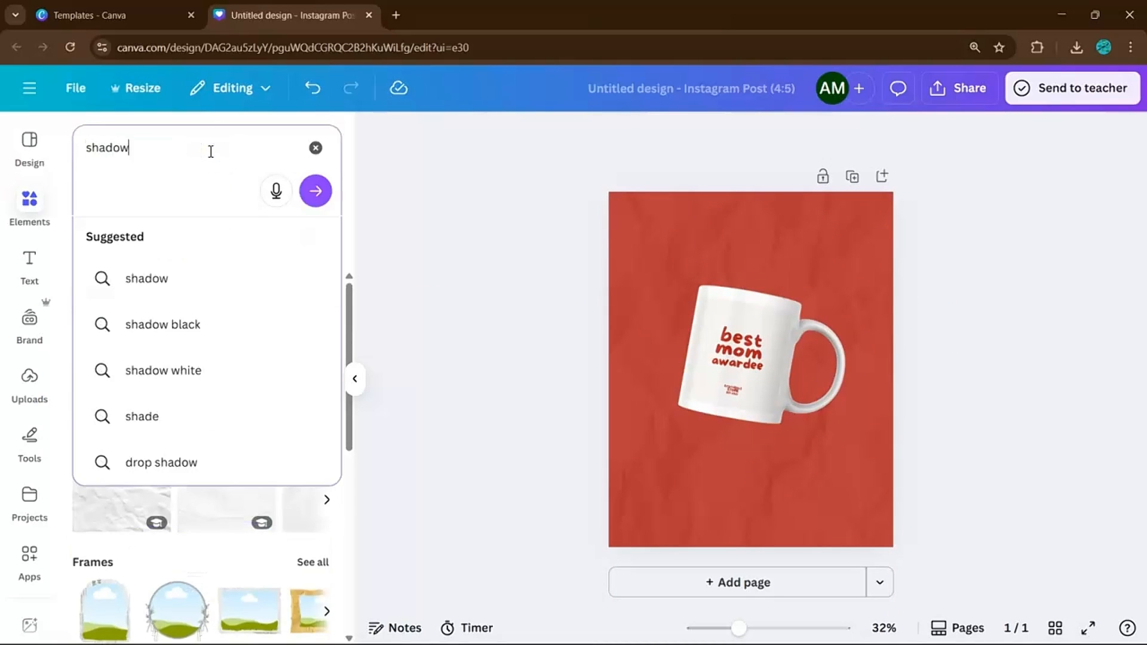
{"action": "key", "text": "Return"}
{"action": "left_click", "coordinate": [242, 397]}
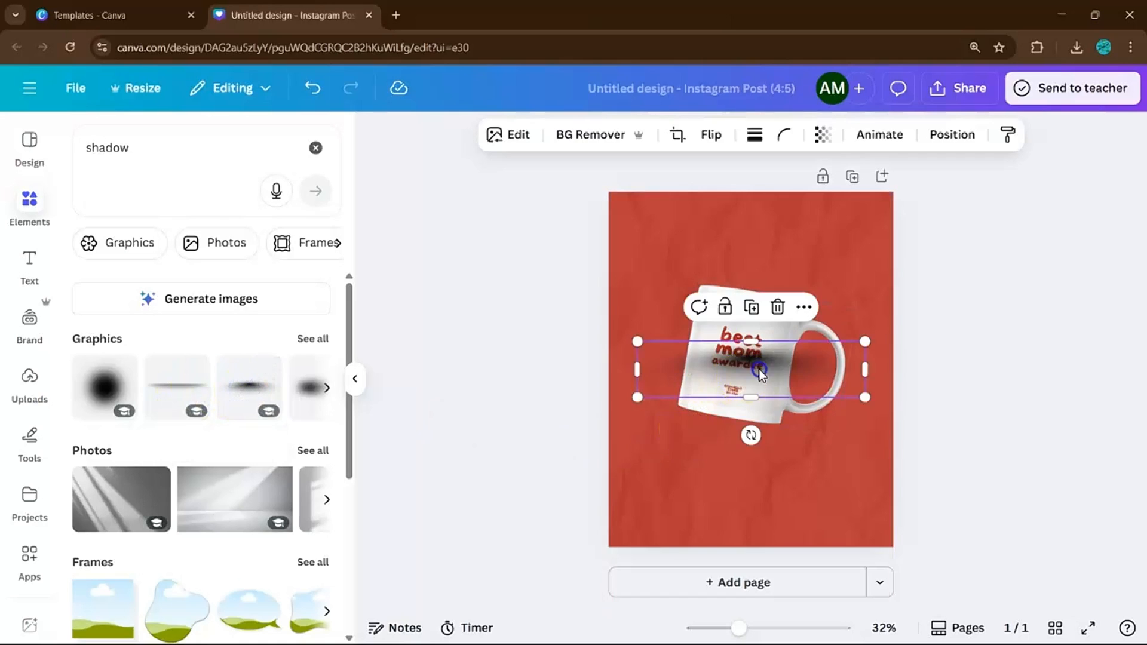
{"action": "left_click_drag", "start_coordinate": [756, 367], "coordinate": [755, 443]}
{"action": "left_click", "coordinate": [926, 403]}
Duplicate the mug twice, shrink the copies and place them partly off the page's left and right edges.
{"action": "scroll", "coordinate": [747, 481], "scroll_direction": "up", "scroll_amount": 5}
{"action": "left_click", "coordinate": [745, 483]}
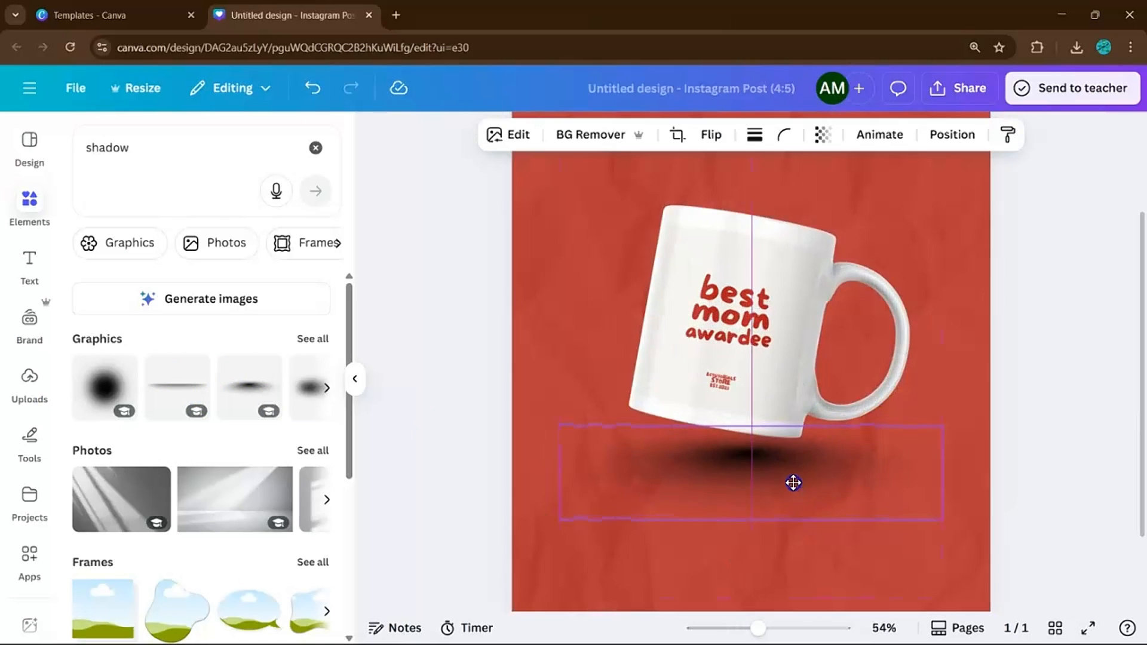
{"action": "left_click", "coordinate": [1009, 418]}
{"action": "scroll", "coordinate": [1009, 419], "scroll_direction": "down", "scroll_amount": 3}
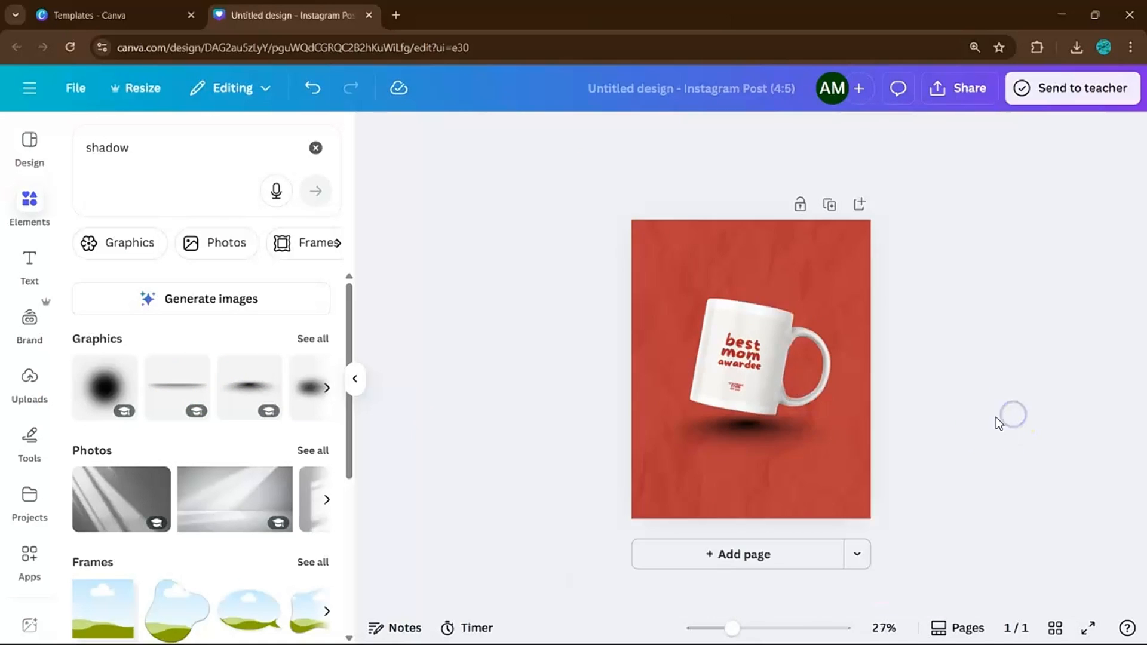
{"action": "left_click", "coordinate": [790, 360]}
{"action": "key", "text": "ctrl+d"}
{"action": "left_click_drag", "start_coordinate": [790, 357], "coordinate": [874, 368]}
{"action": "left_click_drag", "start_coordinate": [791, 301], "coordinate": [865, 397]}
{"action": "left_click_drag", "start_coordinate": [883, 412], "coordinate": [717, 448]}
{"action": "left_click", "coordinate": [964, 339]}
{"action": "left_click", "coordinate": [876, 447]}
{"action": "key", "text": "ctrl+z"}
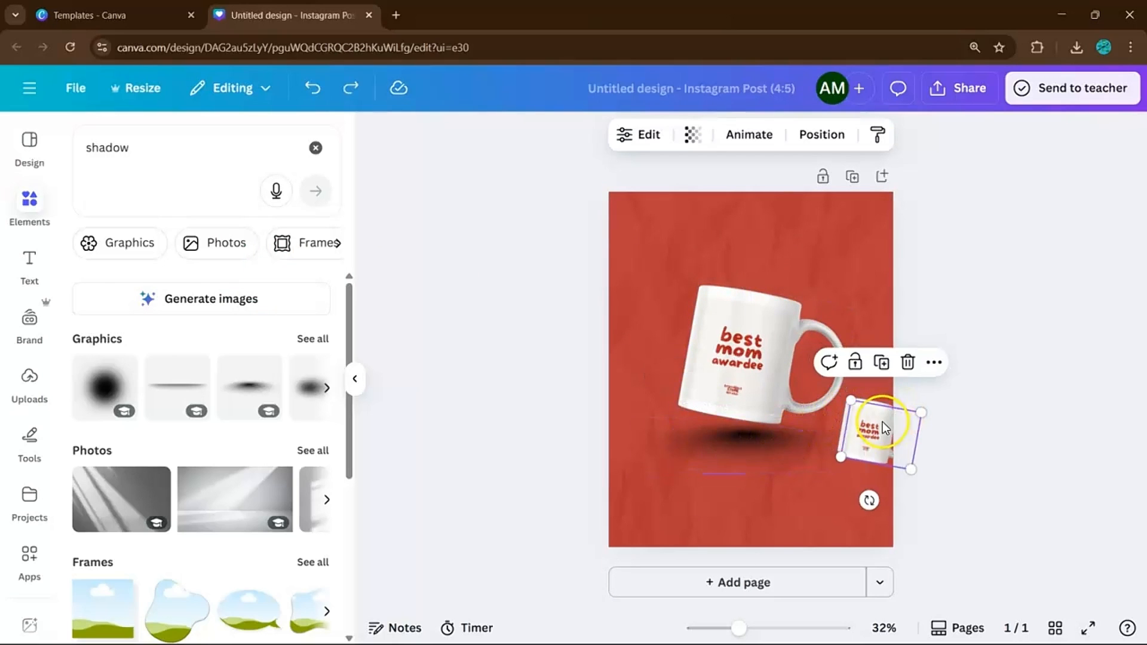
{"action": "left_click_drag", "start_coordinate": [883, 428], "coordinate": [649, 412]}
{"action": "left_click", "coordinate": [949, 396]}
Duplicate the shadow and position the copies beneath the two small mugs.
{"action": "left_click", "coordinate": [755, 438]}
{"action": "key", "text": "ctrl+d"}
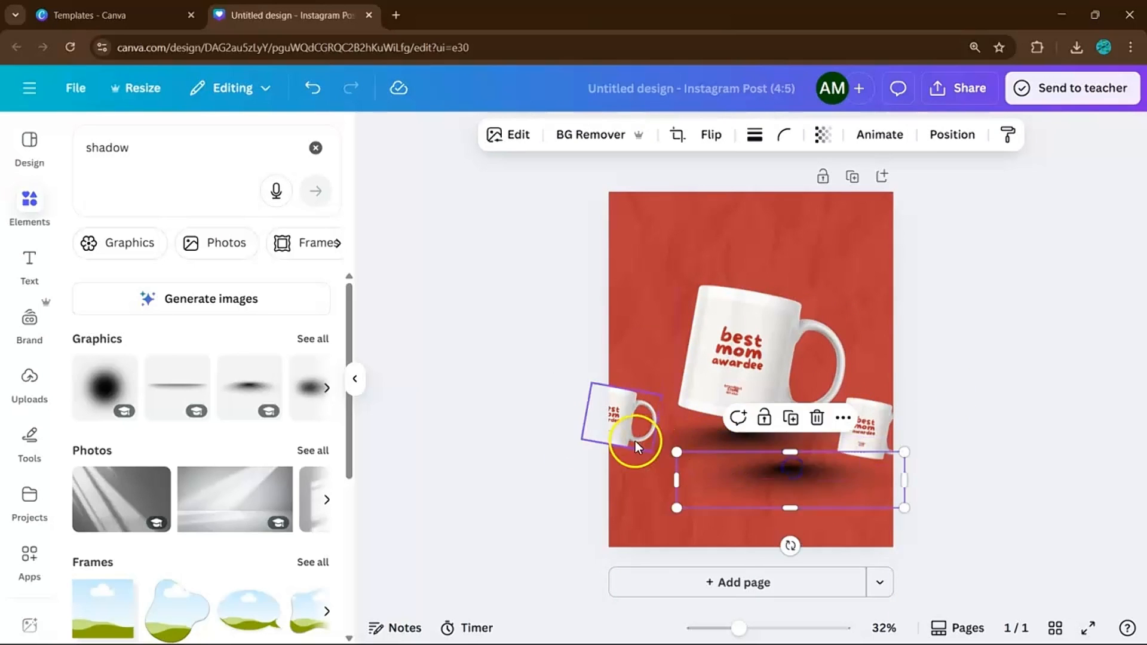
{"action": "left_click_drag", "start_coordinate": [679, 451], "coordinate": [629, 453]}
{"action": "key", "text": "ctrl+d"}
{"action": "left_click", "coordinate": [940, 441]}
{"action": "left_click_drag", "start_coordinate": [760, 449], "coordinate": [756, 445]}
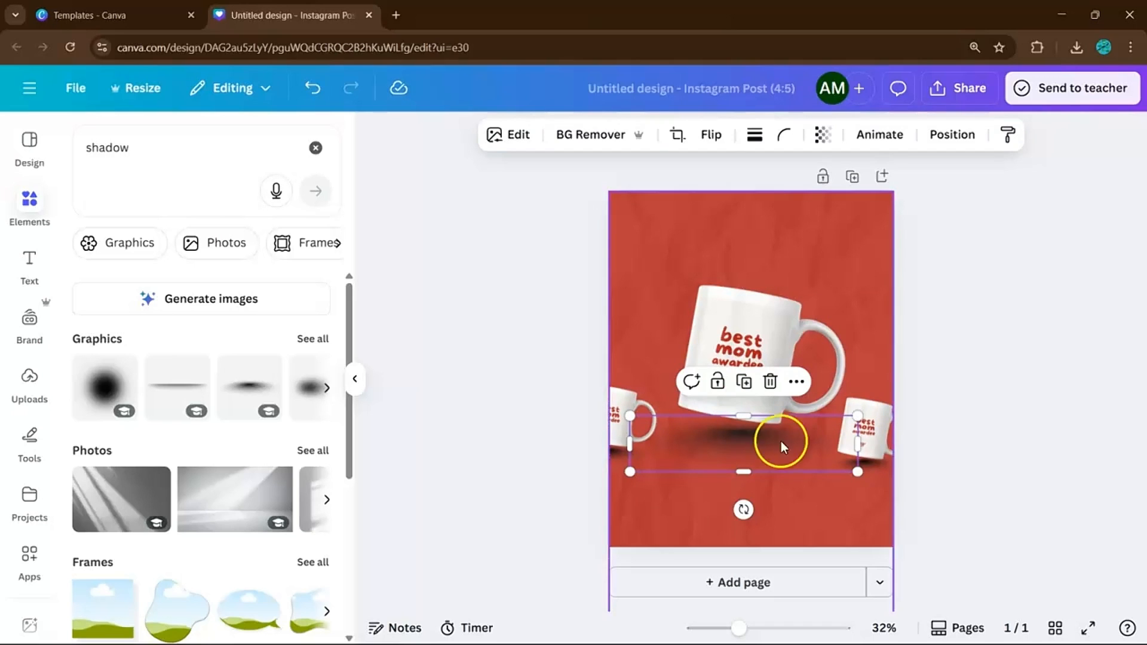
{"action": "left_click", "coordinate": [940, 433]}
{"action": "left_click", "coordinate": [1115, 588]}
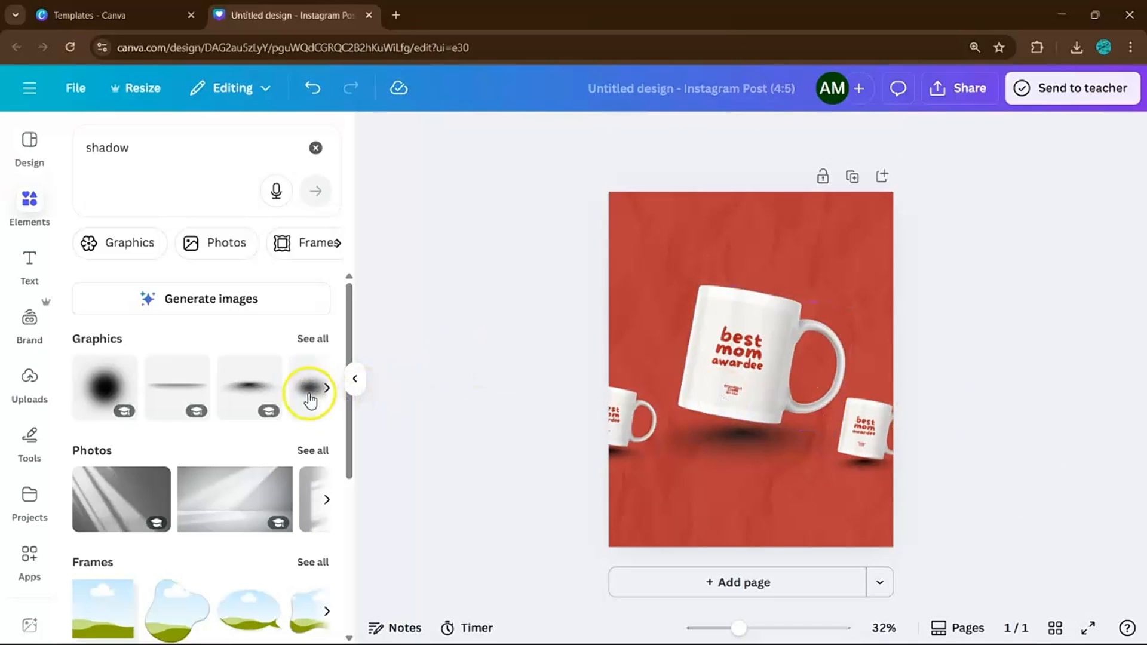
Try adding a gray light-rays photo from the shadow results and removing its background.
{"action": "left_click", "coordinate": [235, 505]}
{"action": "left_click", "coordinate": [598, 133]}
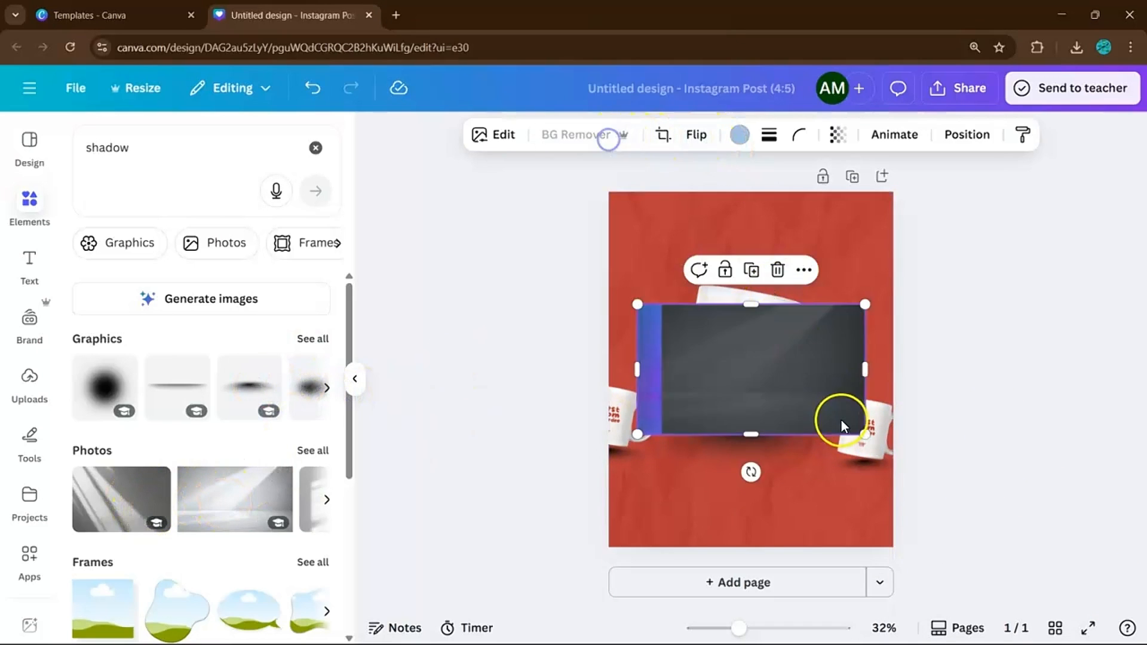
{"action": "left_click", "coordinate": [1122, 144]}
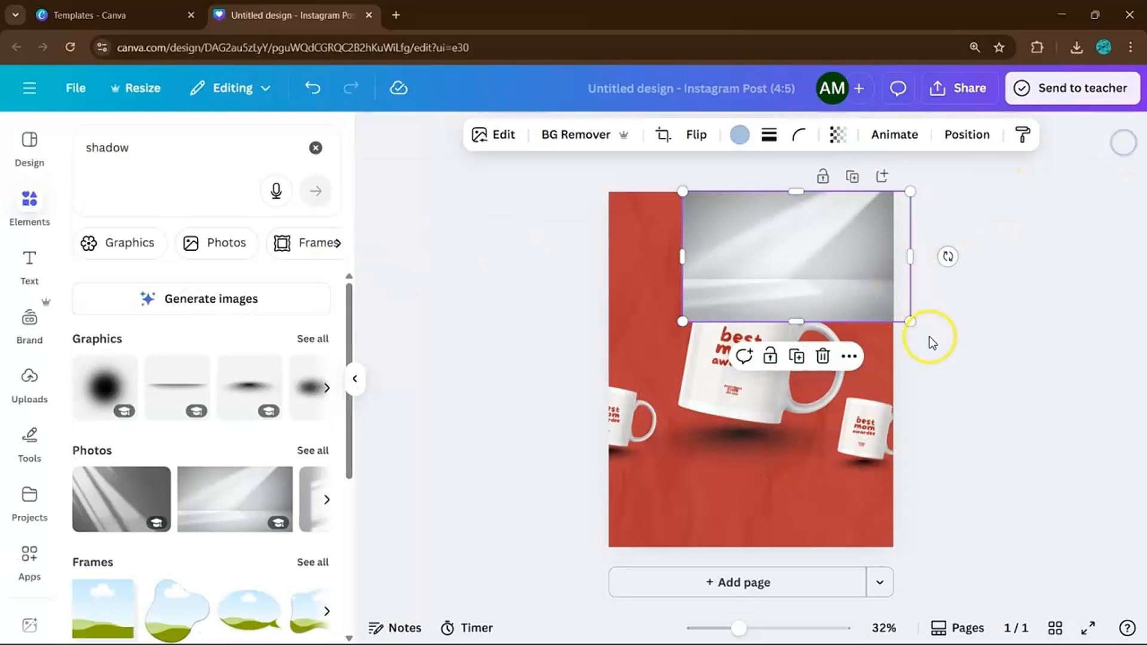
{"action": "left_click", "coordinate": [834, 284]}
{"action": "key", "text": "Delete"}
{"action": "left_click", "coordinate": [991, 345]}
Search the elements for light and try placing a glow graphic near the top of the page.
{"action": "left_click", "coordinate": [316, 147]}
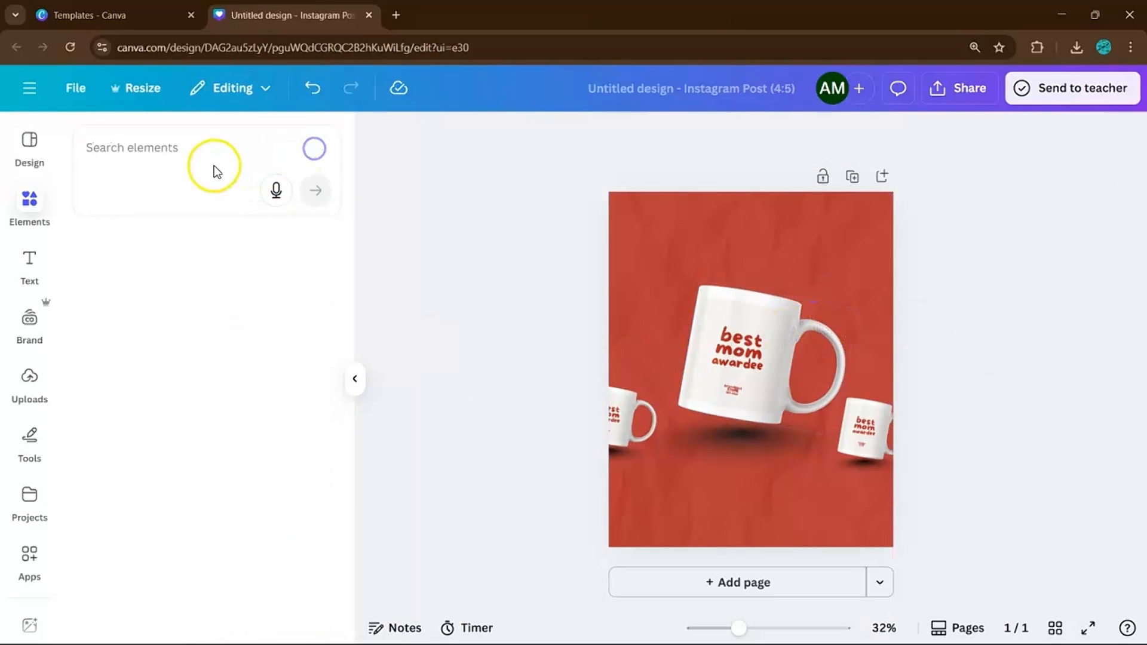
{"action": "type", "text": "light"}
{"action": "key", "text": "Return"}
{"action": "scroll", "coordinate": [164, 385], "scroll_direction": "down", "scroll_amount": 1}
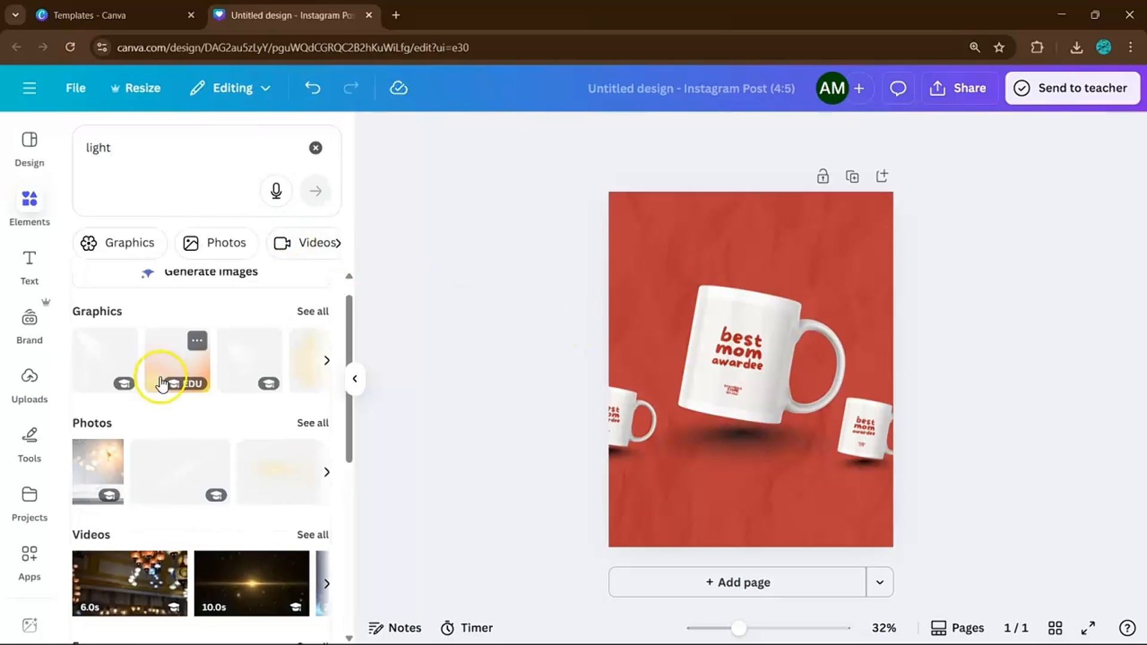
{"action": "left_click", "coordinate": [109, 320]}
{"action": "left_click_drag", "start_coordinate": [819, 275], "coordinate": [844, 214]}
{"action": "key", "text": "Delete"}
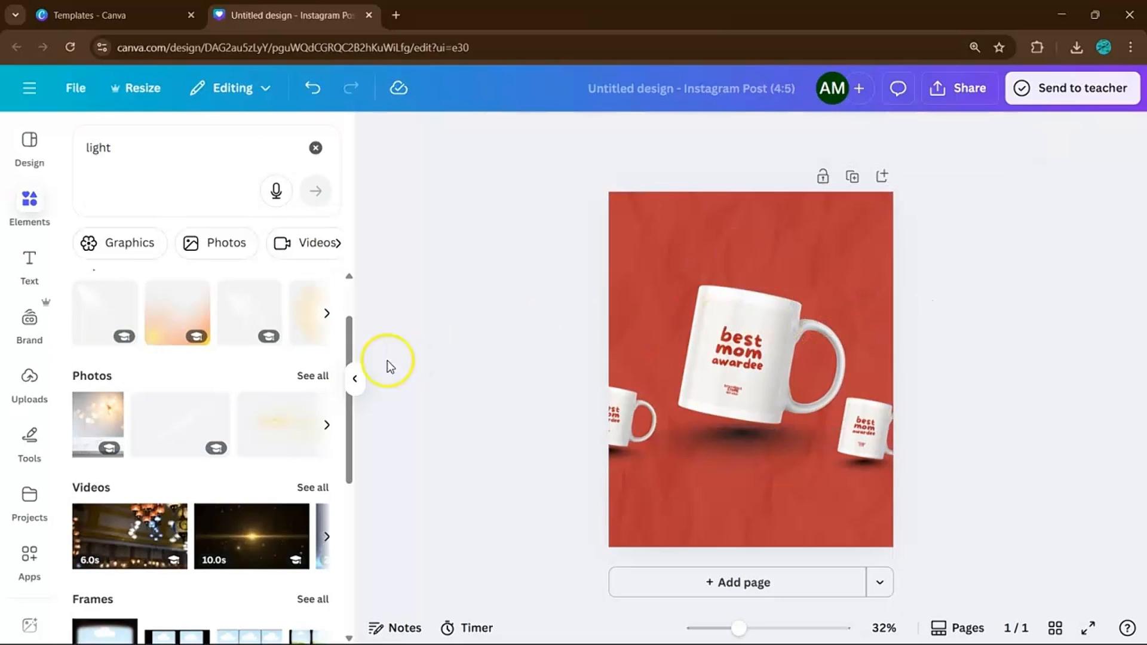
Try placing a second light graphic over the upper part of the page.
{"action": "scroll", "coordinate": [216, 395], "scroll_direction": "down", "scroll_amount": 1}
{"action": "left_click", "coordinate": [177, 359]}
{"action": "mouse_move", "coordinate": [740, 395]}
{"action": "left_mouse_down"}
{"action": "mouse_move", "coordinate": [764, 282]}
{"action": "mouse_move", "coordinate": [717, 270]}
{"action": "left_mouse_up"}
{"action": "left_click", "coordinate": [952, 303]}
{"action": "left_click", "coordinate": [723, 269]}
{"action": "key", "text": "Delete"}
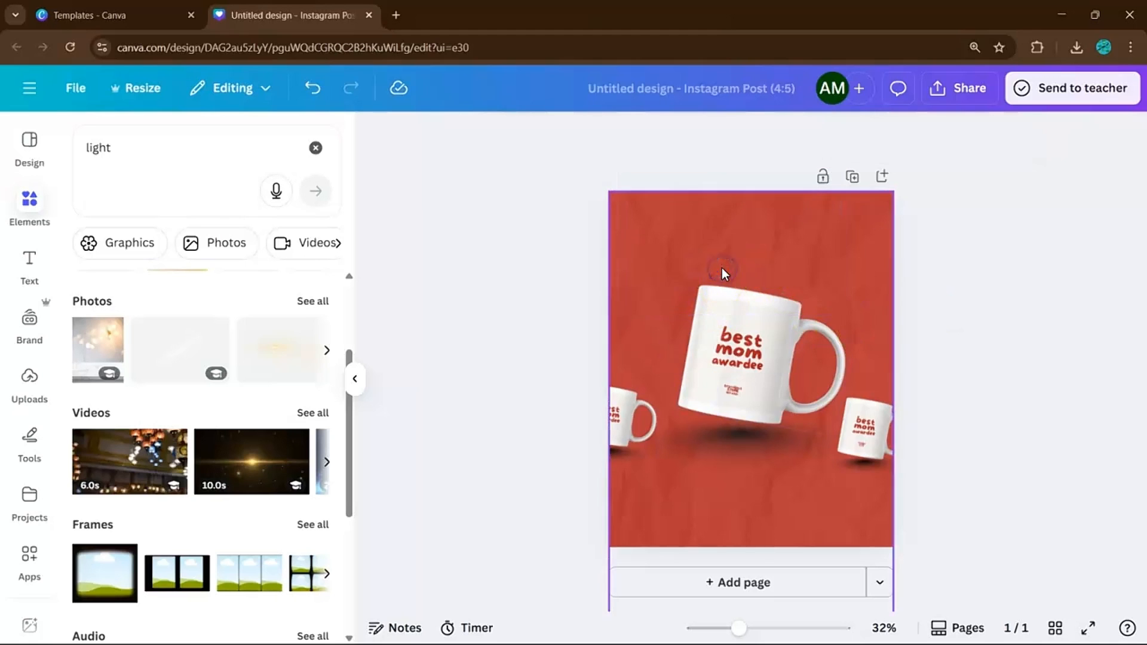
Move the main mug's shadow up closer to the mug.
{"action": "left_click", "coordinate": [753, 361]}
{"action": "left_click", "coordinate": [774, 440]}
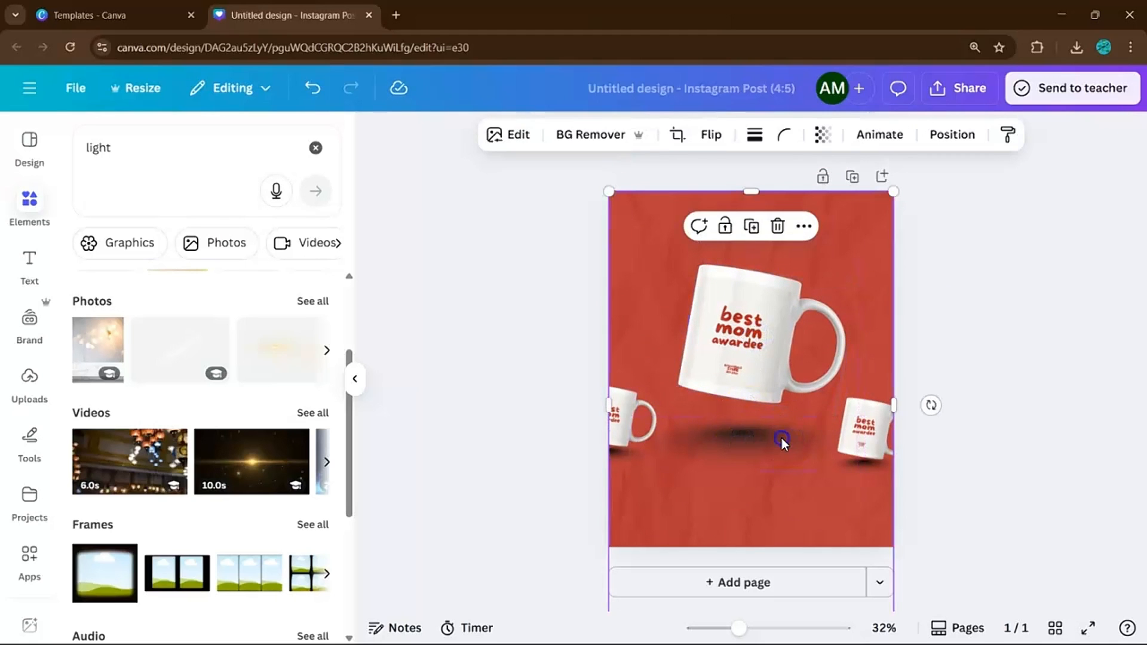
{"action": "scroll", "coordinate": [676, 453], "scroll_direction": "up", "scroll_amount": 3}
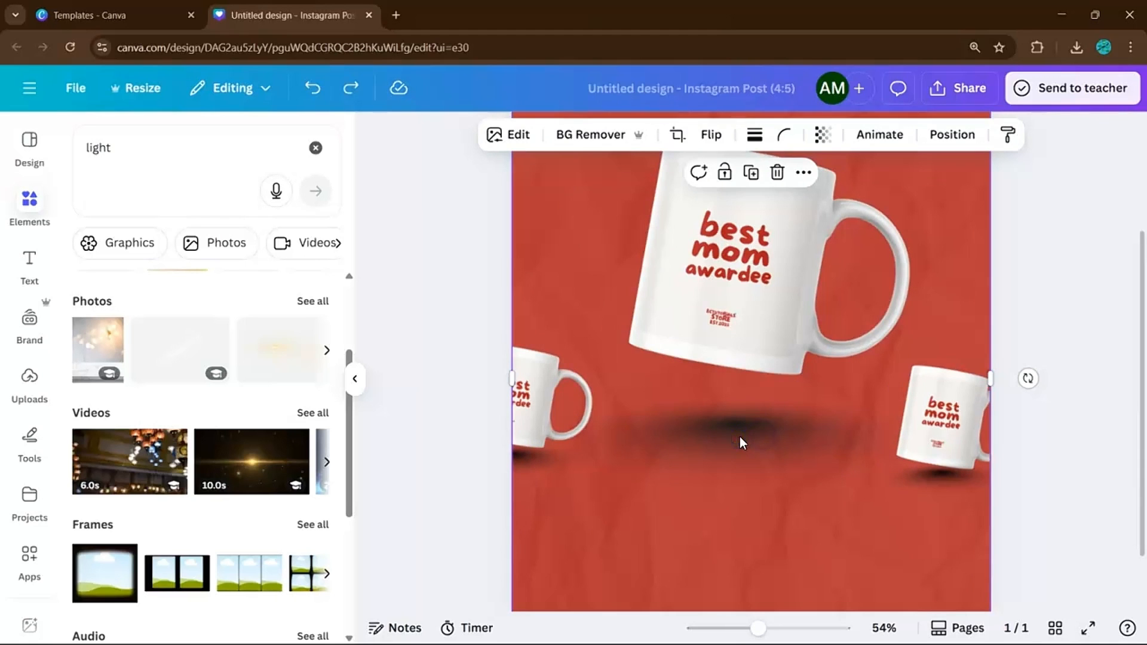
{"action": "left_click", "coordinate": [751, 448]}
{"action": "left_click_drag", "start_coordinate": [751, 448], "coordinate": [754, 396]}
{"action": "scroll", "coordinate": [914, 374], "scroll_direction": "down", "scroll_amount": 3}
{"action": "left_click", "coordinate": [926, 367]}
Try adding a heading below the mugs.
{"action": "left_click", "coordinate": [29, 263]}
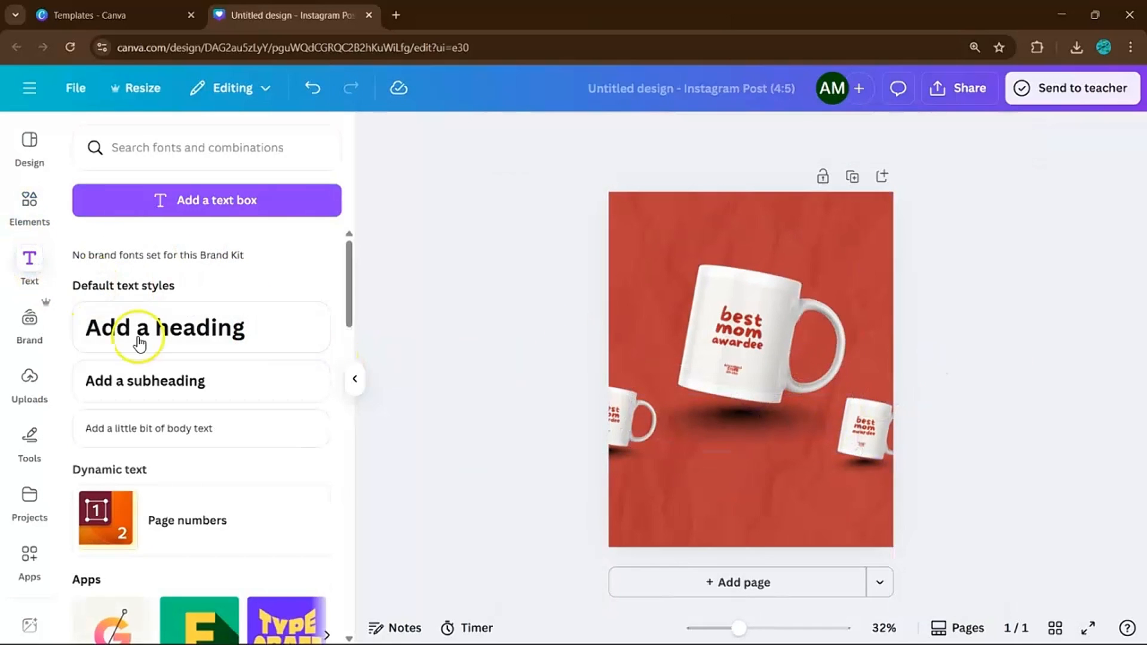
{"action": "left_click", "coordinate": [139, 342]}
{"action": "left_click", "coordinate": [212, 327]}
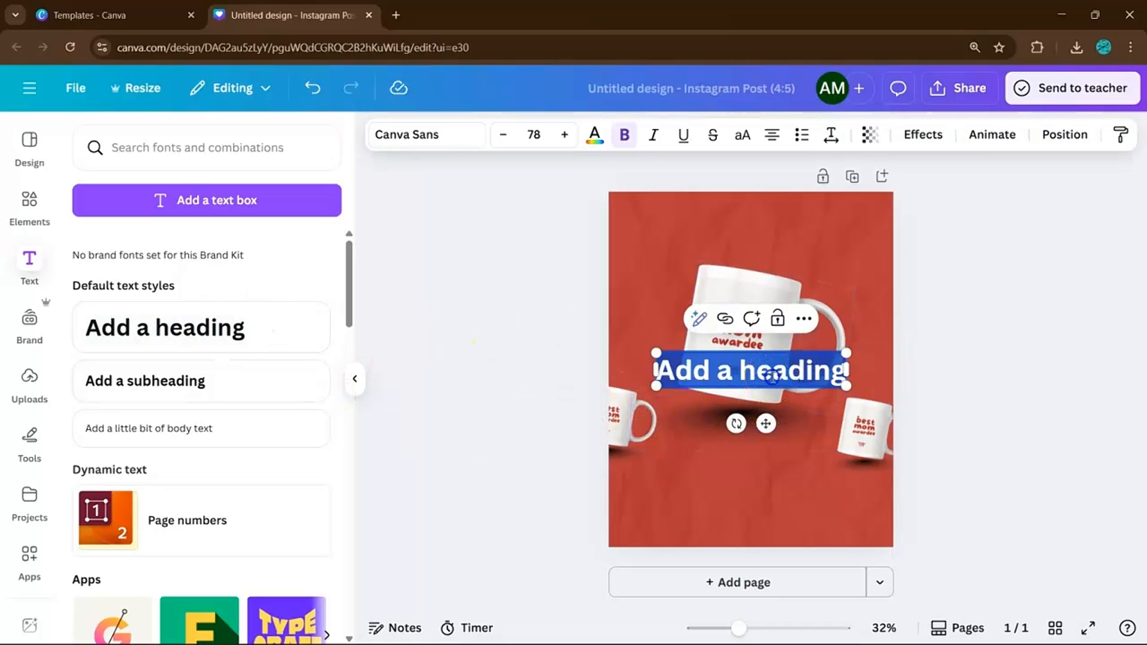
{"action": "left_click_drag", "start_coordinate": [802, 353], "coordinate": [801, 454]}
{"action": "double_click", "coordinate": [800, 450]}
{"action": "left_click", "coordinate": [932, 435]}
{"action": "left_click", "coordinate": [777, 459]}
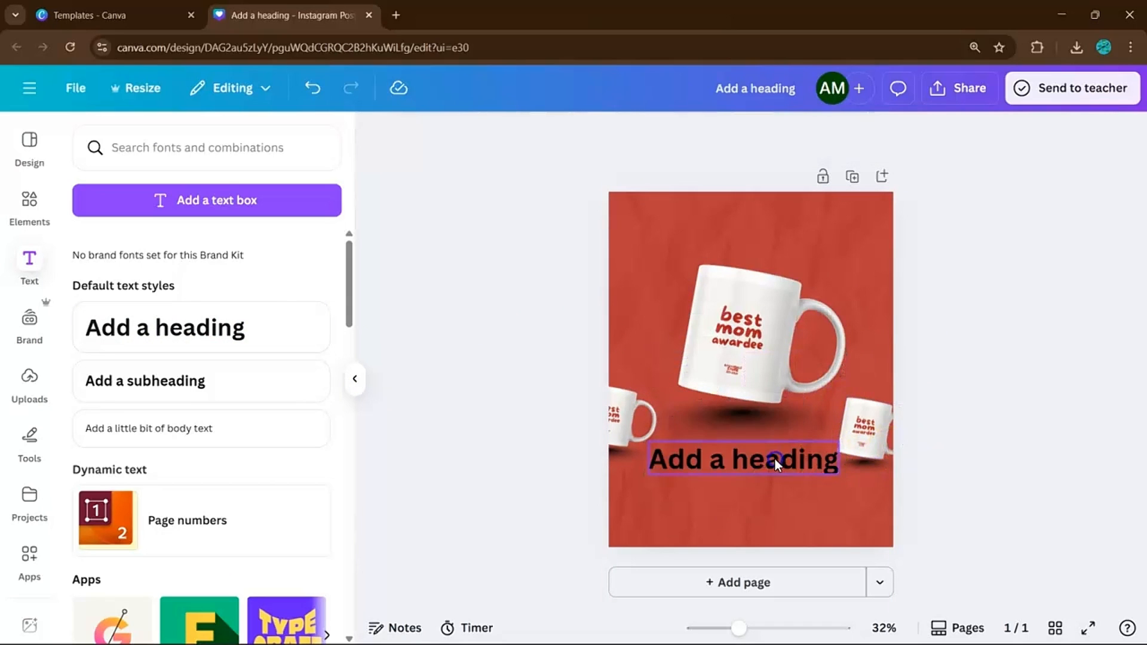
{"action": "key", "text": "Delete"}
Add a body text box below the mugs, paste a lorem ipsum paragraph into it and widen it.
{"action": "left_click", "coordinate": [164, 421]}
{"action": "left_click", "coordinate": [970, 405]}
{"action": "left_click_drag", "start_coordinate": [810, 395], "coordinate": [786, 456]}
{"action": "double_click", "coordinate": [787, 456]}
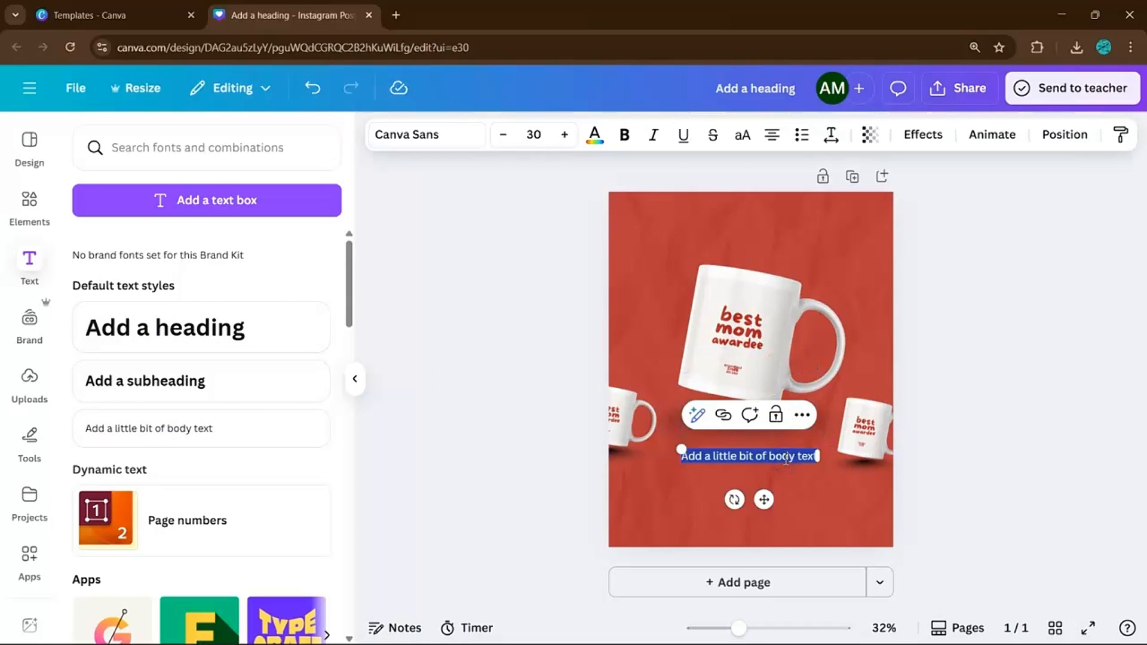
{"action": "type", "text": "Lorem ipsum dolor sit amet, consectetur adipiscing elit. Sed do eiusmod tempor incididunt ut labore et dolore magna aliqua. Ut enim ad minim veniam, quis nostrud exercitation ullamco laboris nisi ut aliquip ex ea commodo consequat. Duis aute irure dolor in reprehenderit in voluptate velit esse cillum dolore eu fugiat nulla pariatur. Excepteur sint occaecat cupidatat non proident, sunt in culpa qui officia deserunt mollit anim id est laborum."}
{"action": "left_click_drag", "start_coordinate": [855, 578], "coordinate": [795, 511]}
{"action": "left_click", "coordinate": [901, 426]}
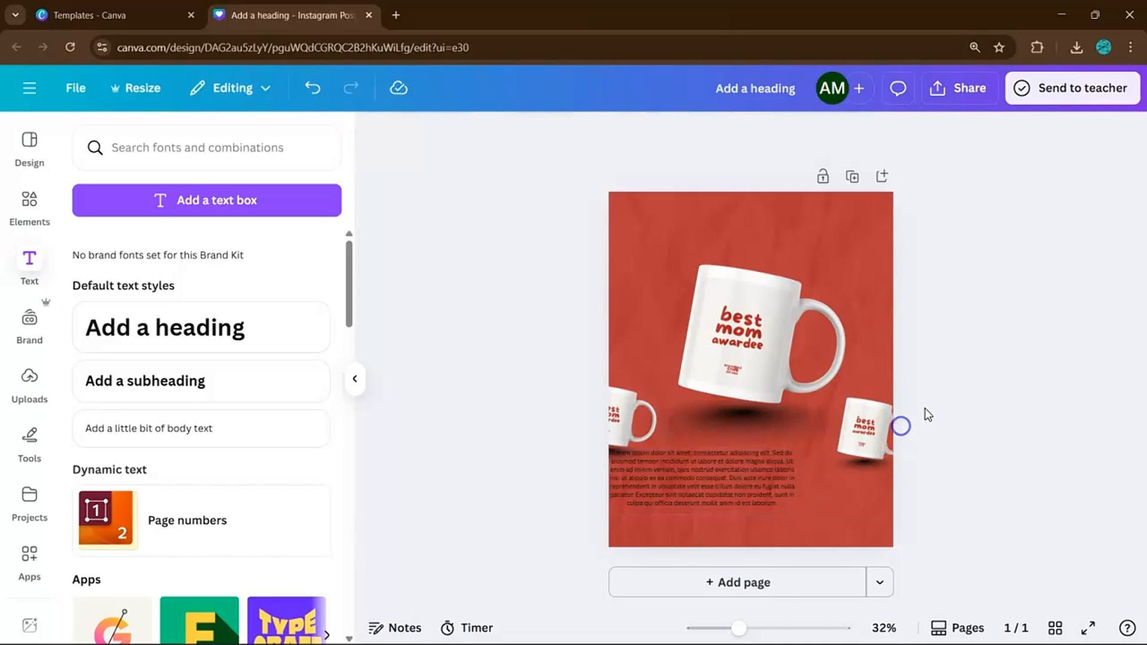
Set the paragraph's text color to white and nudge it into place below the main mug.
{"action": "left_click_drag", "start_coordinate": [756, 469], "coordinate": [779, 478]}
{"action": "left_click", "coordinate": [1026, 474]}
{"action": "left_click", "coordinate": [1050, 453]}
{"action": "left_click", "coordinate": [743, 490]}
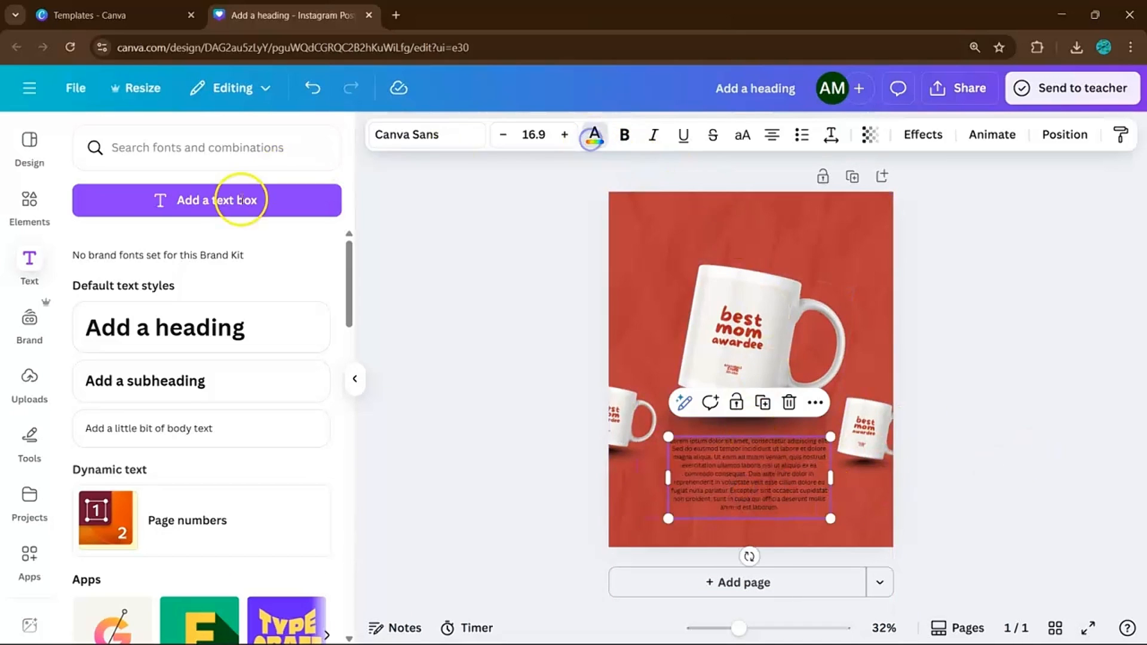
{"action": "left_click", "coordinate": [326, 476]}
{"action": "left_click", "coordinate": [917, 430]}
{"action": "scroll", "coordinate": [983, 435], "scroll_direction": "up", "scroll_amount": 3}
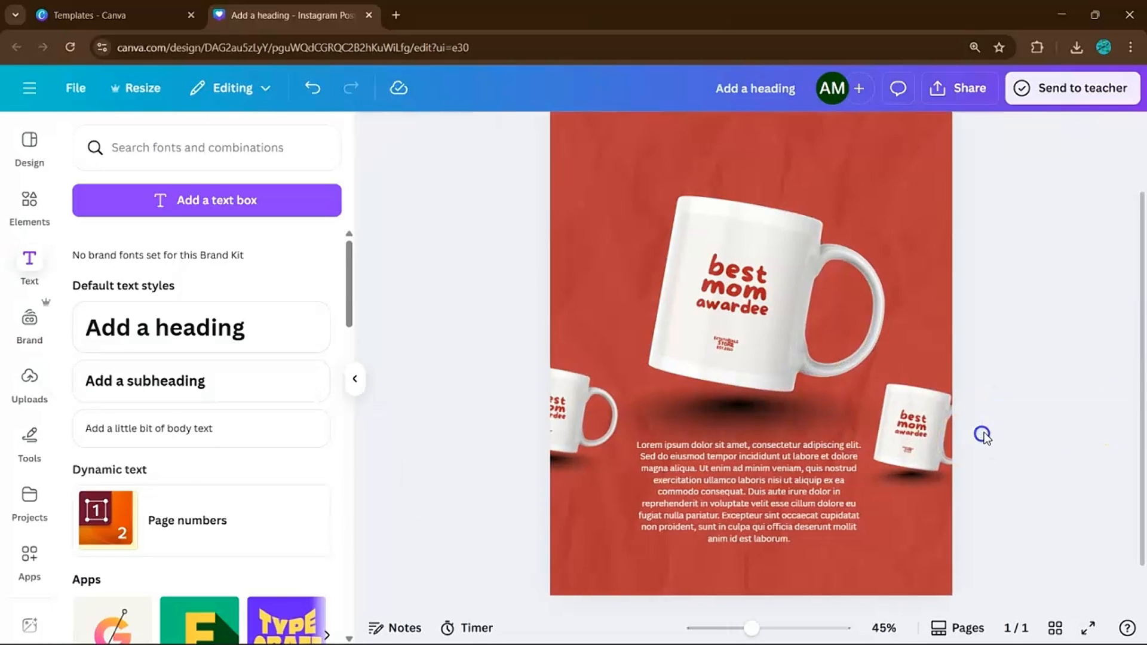
{"action": "scroll", "coordinate": [983, 435], "scroll_direction": "down", "scroll_amount": 3}
{"action": "left_click_drag", "start_coordinate": [760, 343], "coordinate": [761, 351]}
{"action": "left_click", "coordinate": [976, 350]}
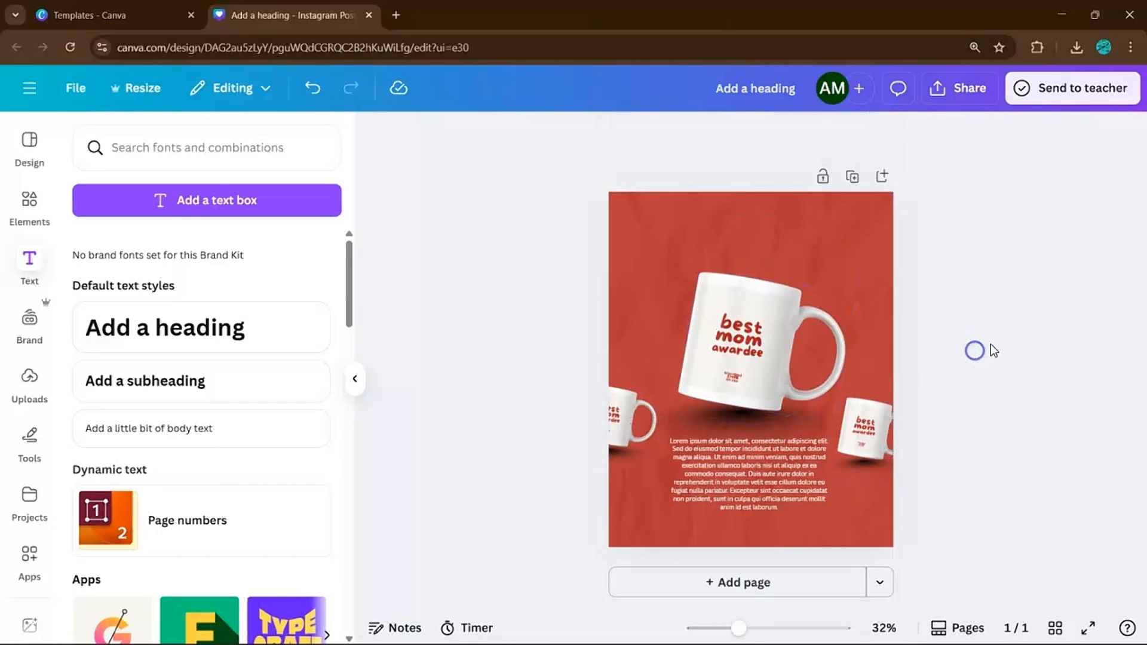
Justify the paragraph's text alignment.
{"action": "left_click", "coordinate": [747, 463]}
{"action": "left_click", "coordinate": [772, 134]}
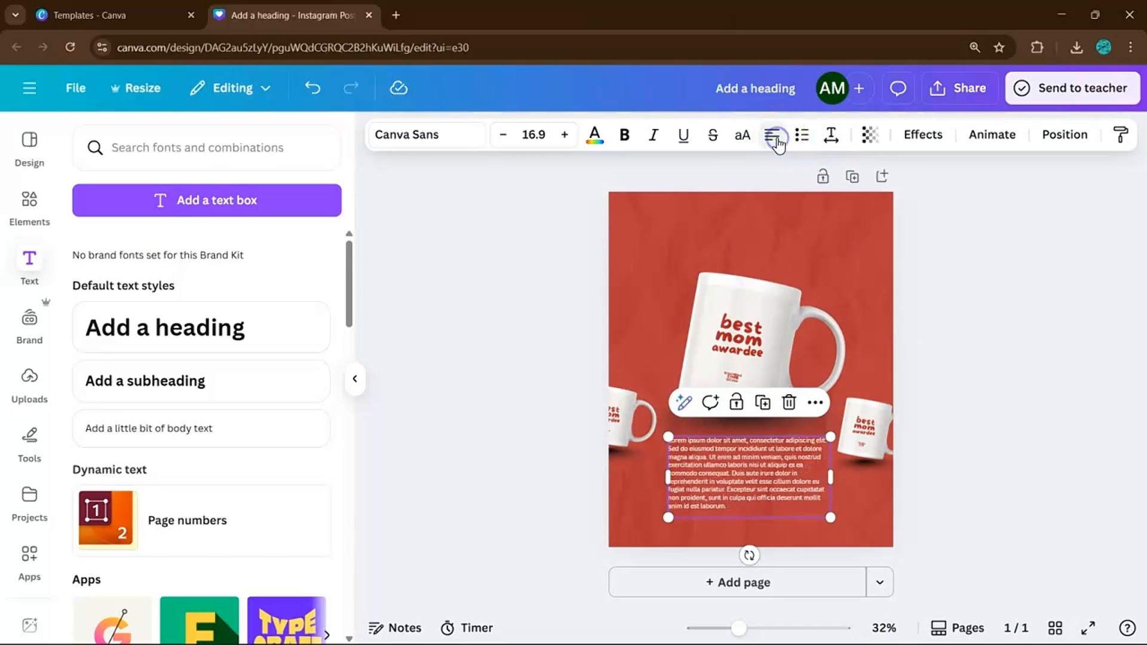
{"action": "left_click", "coordinate": [775, 136]}
{"action": "left_click", "coordinate": [1028, 319]}
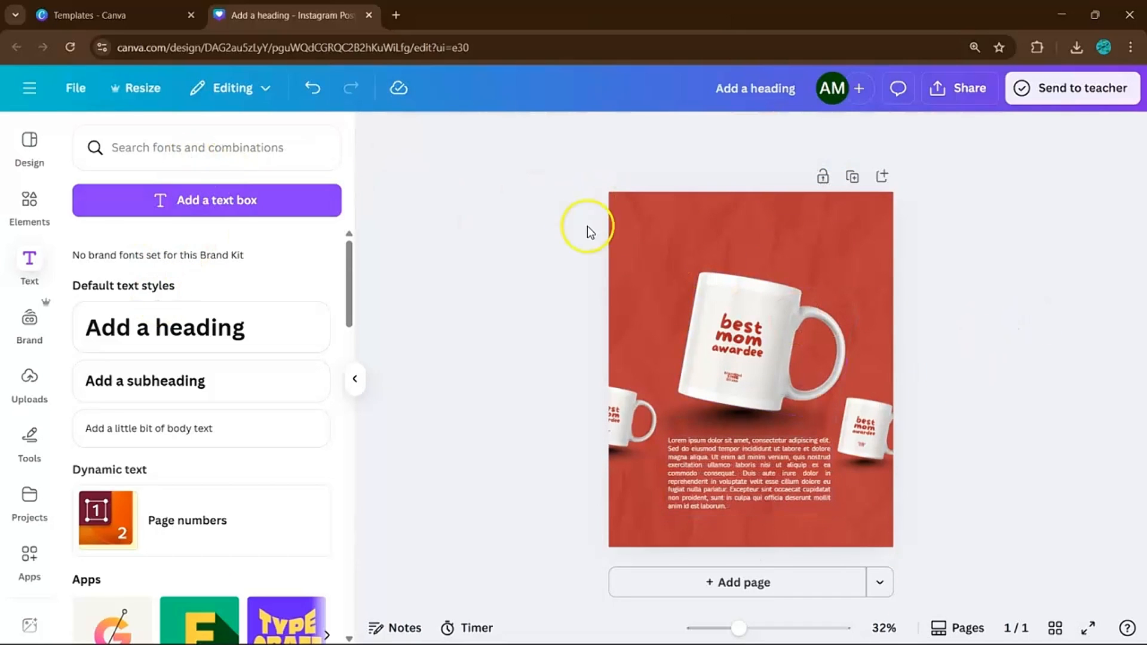
Draw a white horizontal line across the top of the page.
{"action": "key", "text": "l"}
{"action": "left_click_drag", "start_coordinate": [724, 368], "coordinate": [722, 357]}
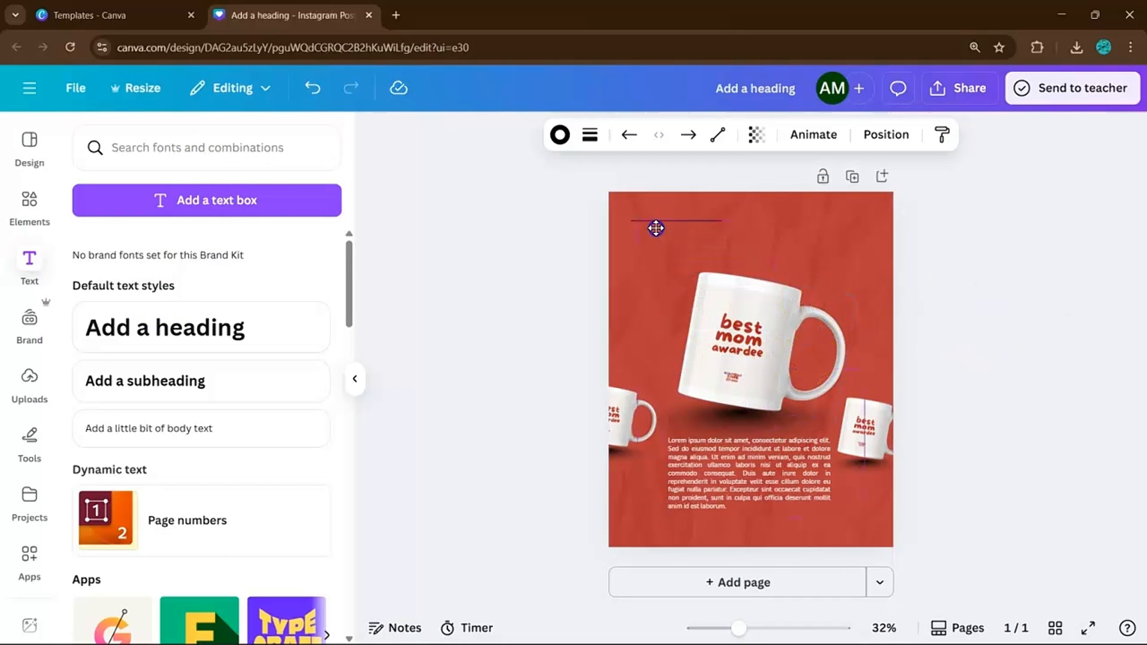
{"action": "left_click_drag", "start_coordinate": [726, 221], "coordinate": [865, 221]}
{"action": "left_click", "coordinate": [560, 135]}
{"action": "left_click", "coordinate": [199, 254]}
{"action": "left_click", "coordinate": [982, 301]}
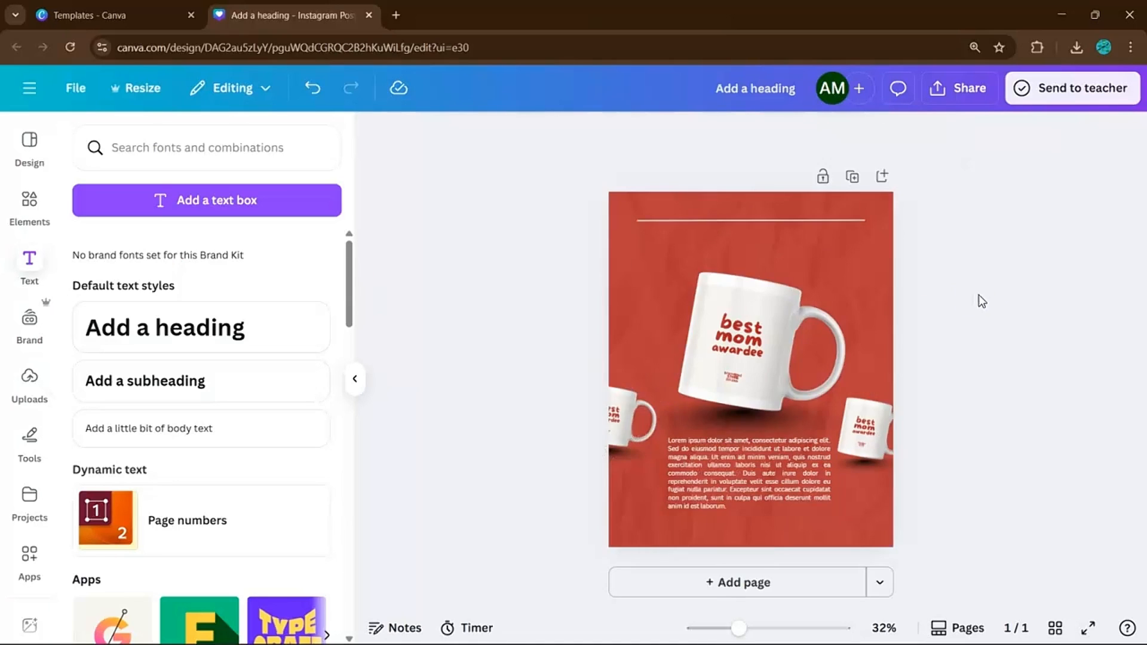
Shorten the top line slightly and add a small 2025 text label at its right end.
{"action": "key", "text": "ctrl+plus"}
{"action": "left_click_drag", "start_coordinate": [980, 247], "coordinate": [937, 248]}
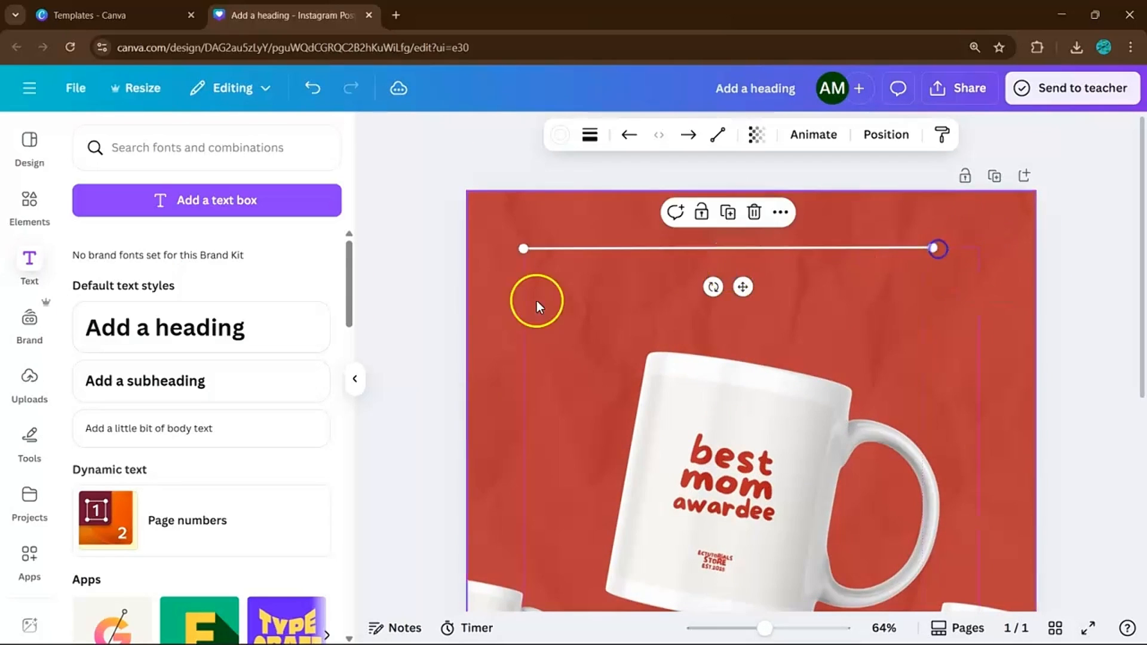
{"action": "left_click", "coordinate": [272, 417]}
{"action": "left_click_drag", "start_coordinate": [795, 401], "coordinate": [872, 266]}
{"action": "double_click", "coordinate": [872, 266]}
{"action": "type", "text": "2025"}
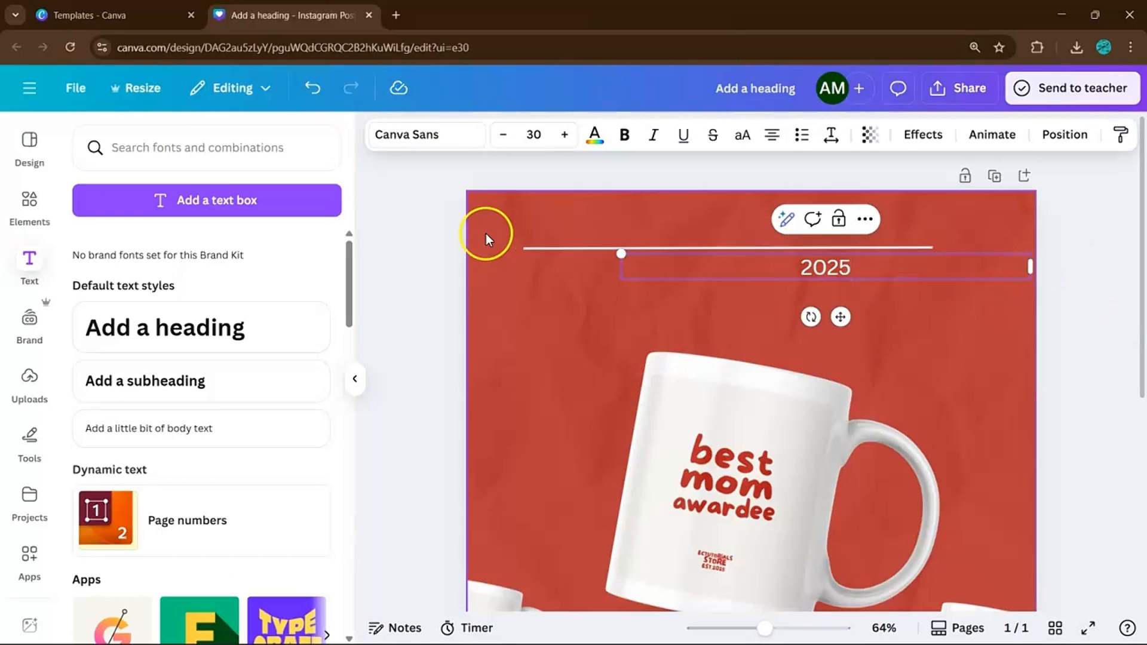
{"action": "left_click_drag", "start_coordinate": [622, 254], "coordinate": [877, 266]}
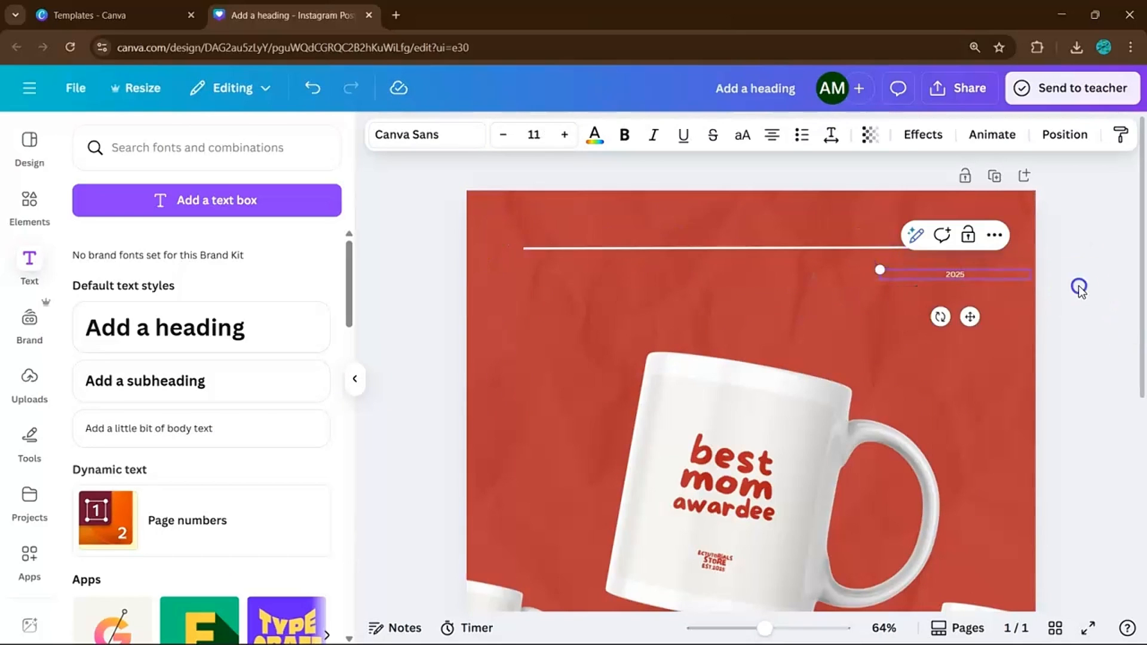
{"action": "left_click_drag", "start_coordinate": [1019, 275], "coordinate": [976, 255]}
Adjust the top line's stroke weight in its line style options.
{"action": "scroll", "coordinate": [1043, 290], "scroll_direction": "down", "scroll_amount": 3}
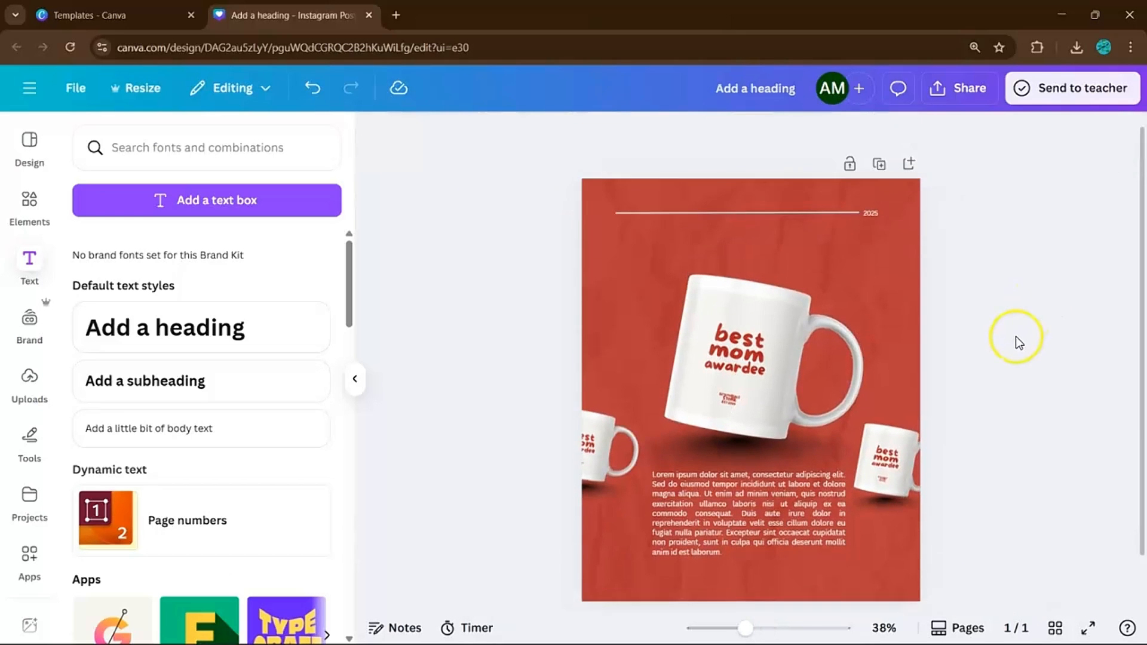
{"action": "left_click", "coordinate": [751, 227]}
{"action": "left_click", "coordinate": [590, 135]}
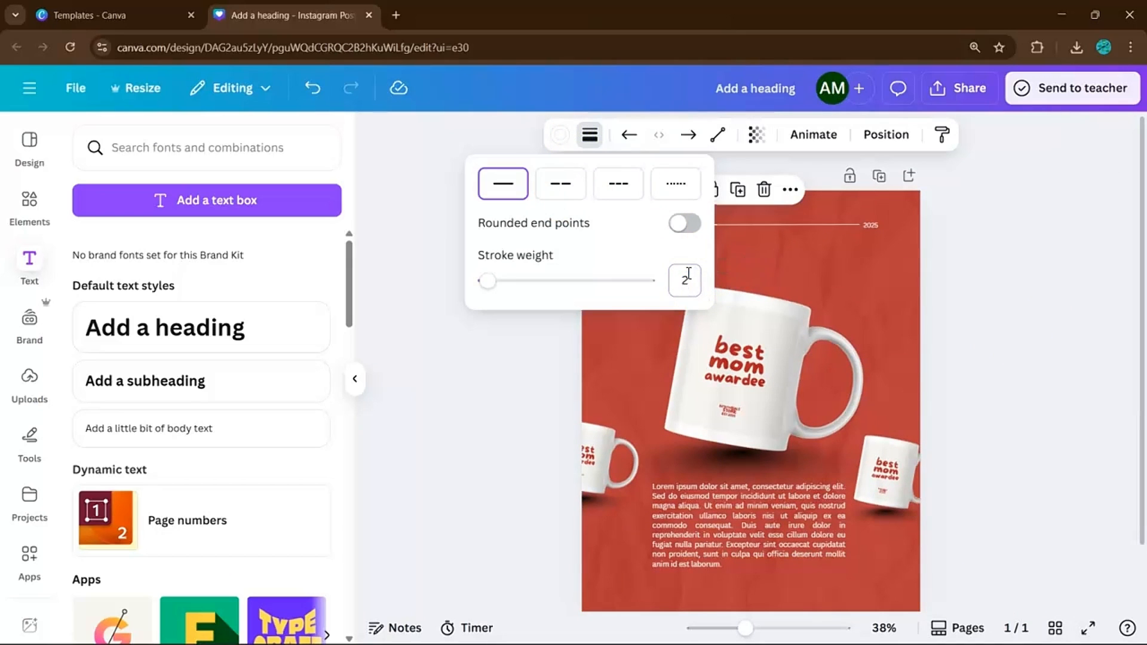
{"action": "left_click", "coordinate": [1035, 289]}
{"action": "scroll", "coordinate": [1036, 289], "scroll_direction": "down", "scroll_amount": 2}
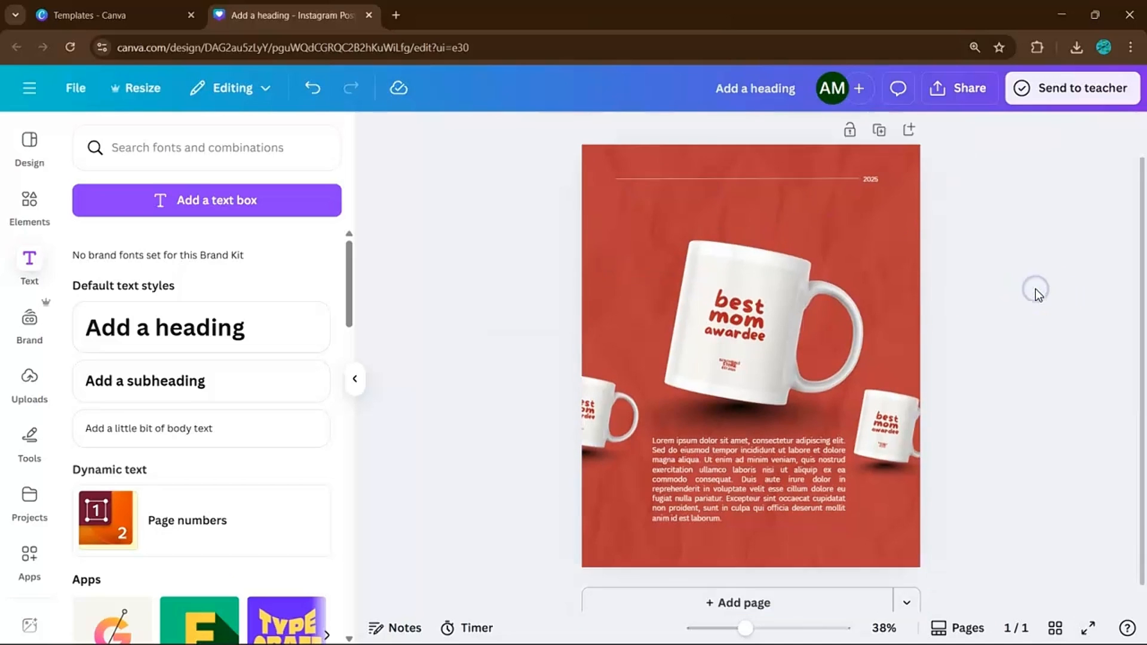
Change the paragraph's font to Glacial Indifference.
{"action": "left_click", "coordinate": [788, 468]}
{"action": "left_click", "coordinate": [474, 150]}
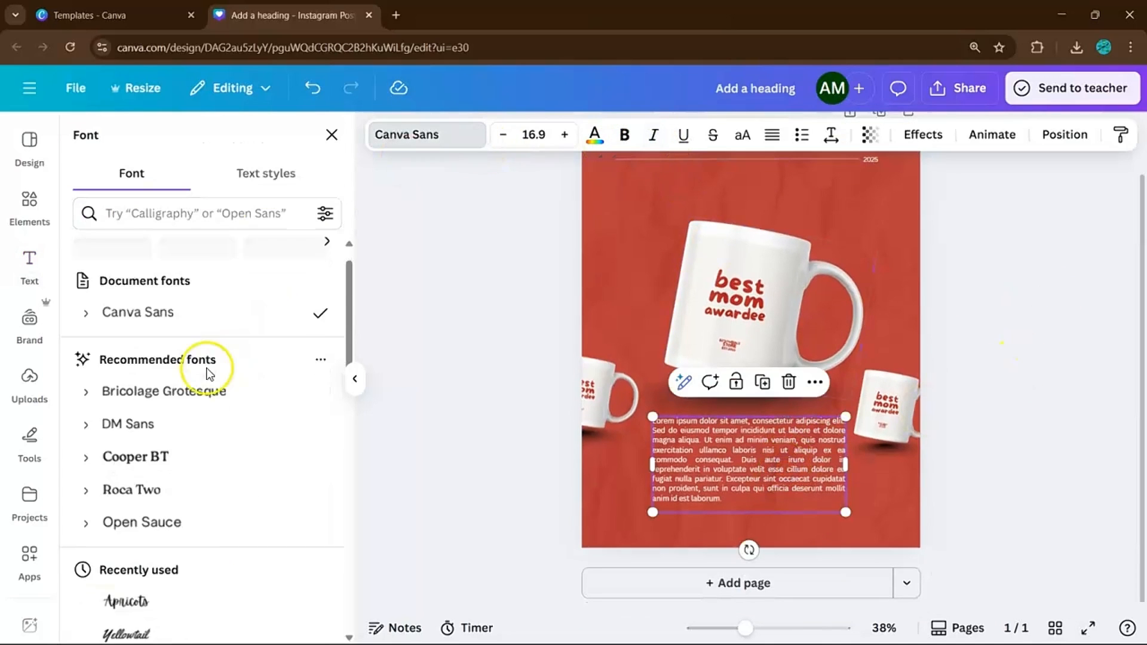
{"action": "scroll", "coordinate": [191, 395], "scroll_direction": "down", "scroll_amount": 3}
{"action": "left_click", "coordinate": [187, 525]}
{"action": "scroll", "coordinate": [206, 449], "scroll_direction": "down", "scroll_amount": 3}
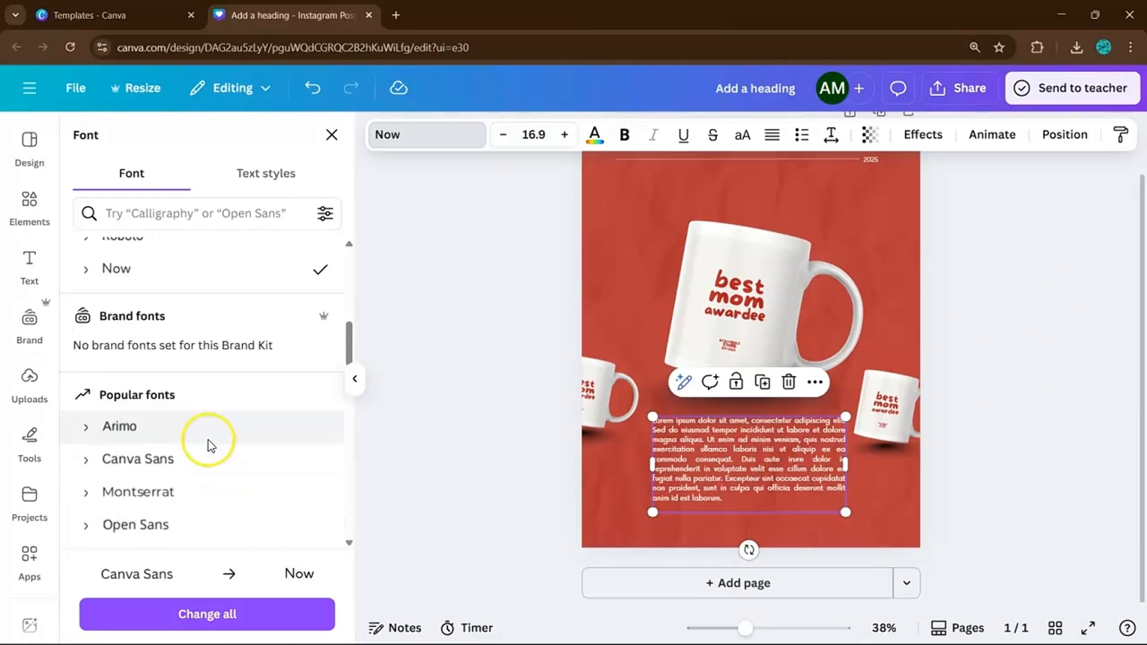
{"action": "scroll", "coordinate": [191, 440], "scroll_direction": "down", "scroll_amount": 5}
{"action": "scroll", "coordinate": [230, 302], "scroll_direction": "up", "scroll_amount": 2}
{"action": "left_click", "coordinate": [216, 404]}
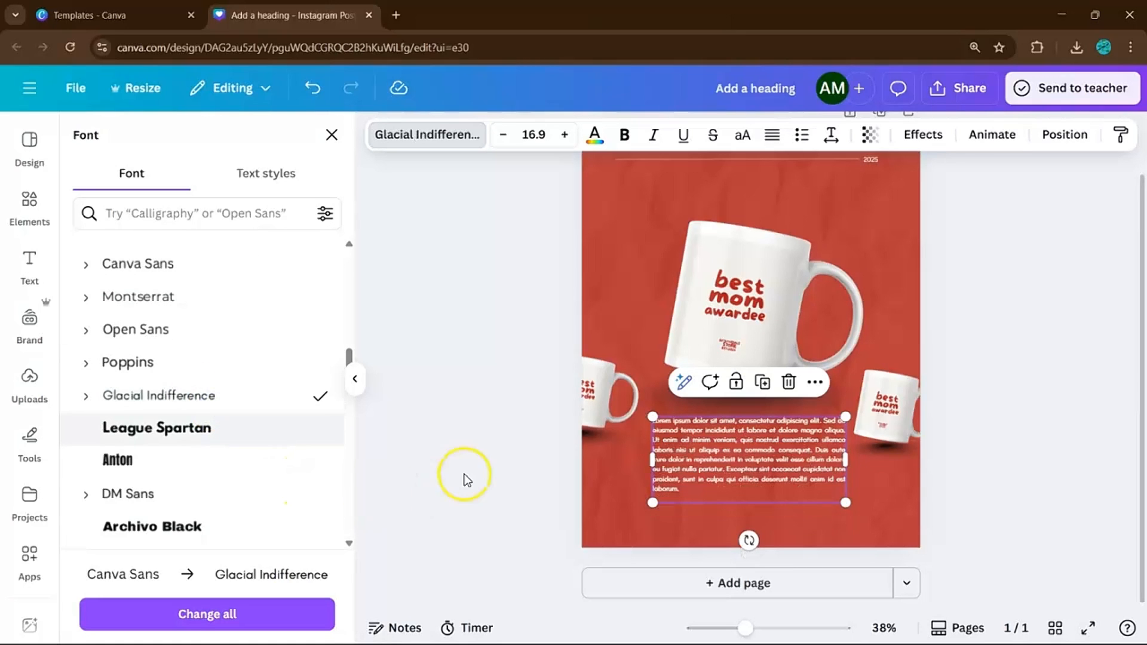
{"action": "scroll", "coordinate": [253, 366], "scroll_direction": "up", "scroll_amount": 3}
{"action": "left_click", "coordinate": [363, 382]}
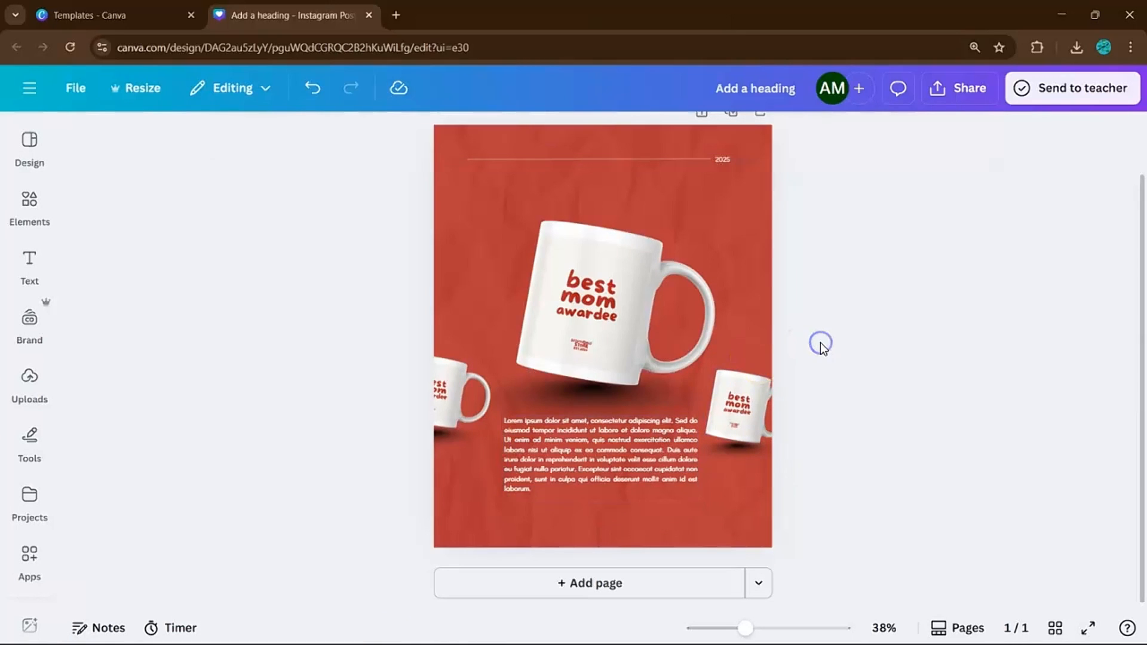
Widen the paragraph's text box slightly on both sides.
{"action": "left_click", "coordinate": [528, 461]}
{"action": "left_click_drag", "start_coordinate": [505, 460], "coordinate": [494, 465]}
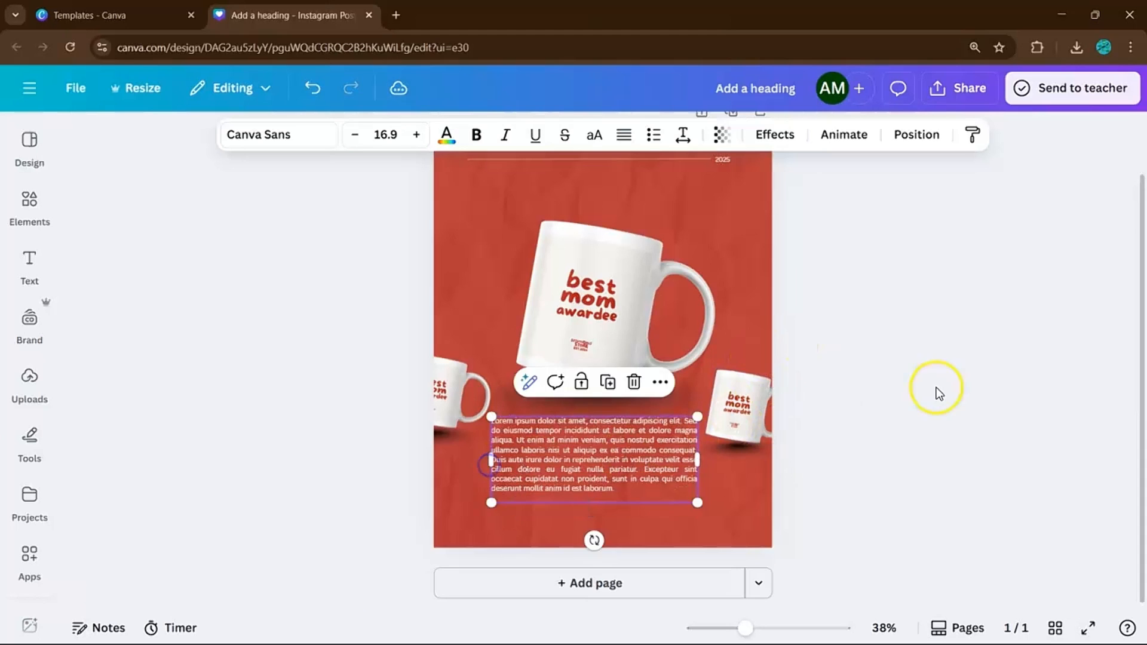
{"action": "left_click", "coordinate": [938, 386]}
{"action": "scroll", "coordinate": [920, 389], "scroll_direction": "up", "scroll_amount": 1}
{"action": "scroll", "coordinate": [884, 398], "scroll_direction": "down", "scroll_amount": 1}
{"action": "left_click_drag", "start_coordinate": [665, 467], "coordinate": [673, 470]}
{"action": "left_click", "coordinate": [937, 363]}
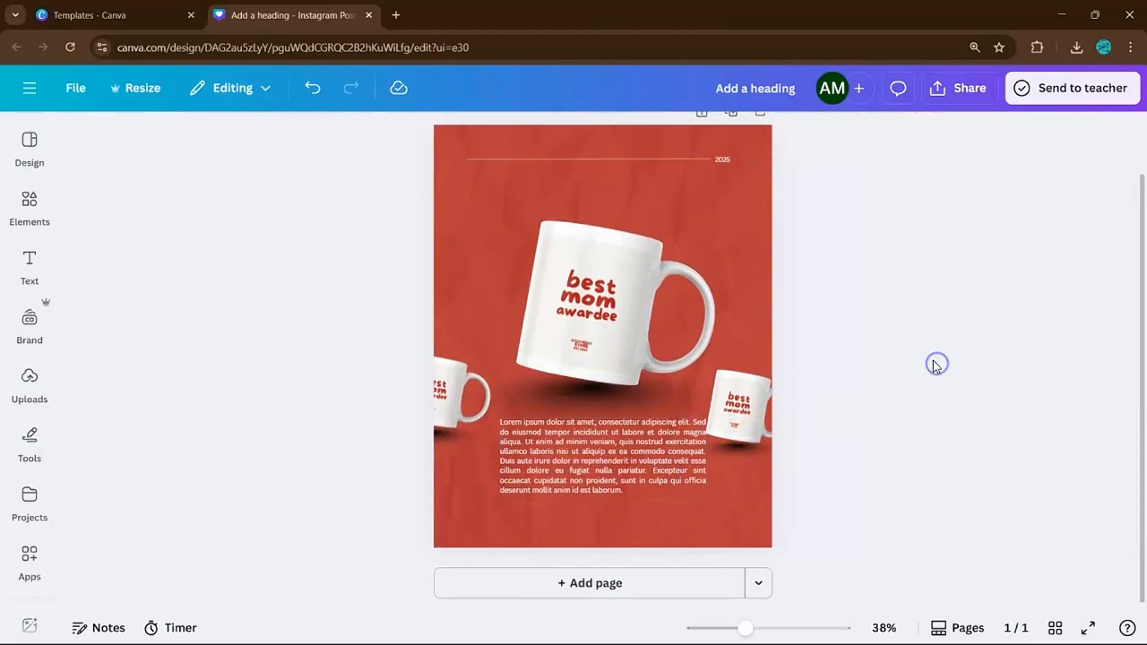
Nudge the shadow under the small right-hand mug slightly upward.
{"action": "scroll", "coordinate": [849, 412], "scroll_direction": "up", "scroll_amount": 1}
{"action": "left_click", "coordinate": [758, 462]}
{"action": "scroll", "coordinate": [830, 474], "scroll_direction": "up", "scroll_amount": 3}
{"action": "left_click", "coordinate": [943, 530]}
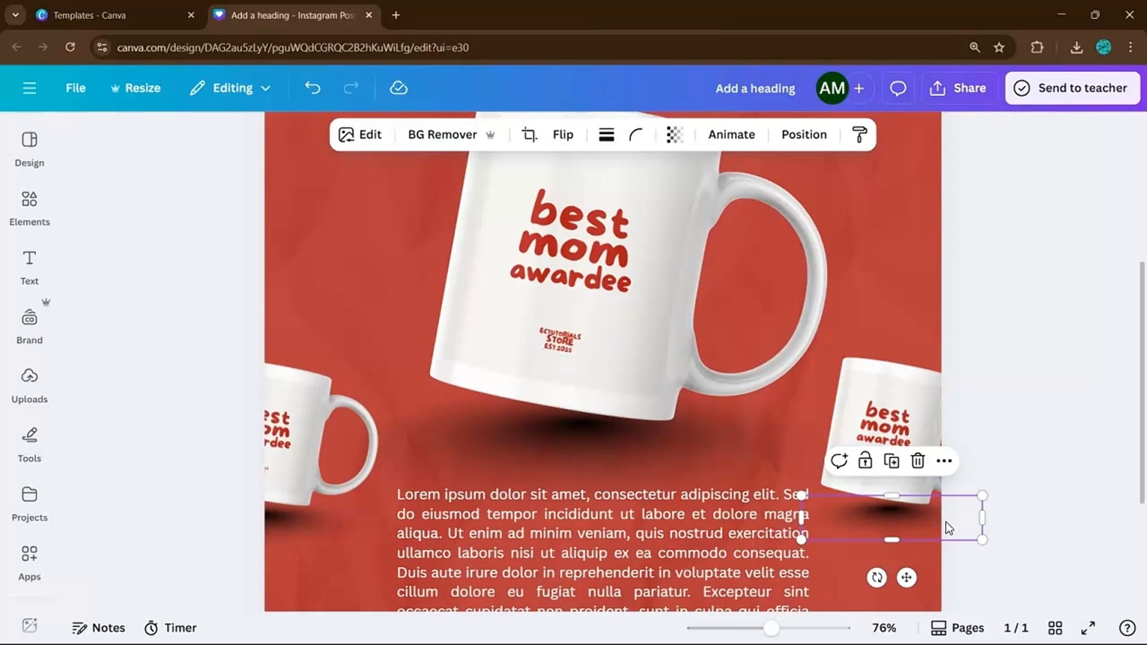
{"action": "left_click_drag", "start_coordinate": [945, 522], "coordinate": [945, 514]}
{"action": "left_click", "coordinate": [1050, 523]}
{"action": "scroll", "coordinate": [1016, 514], "scroll_direction": "down", "scroll_amount": 4}
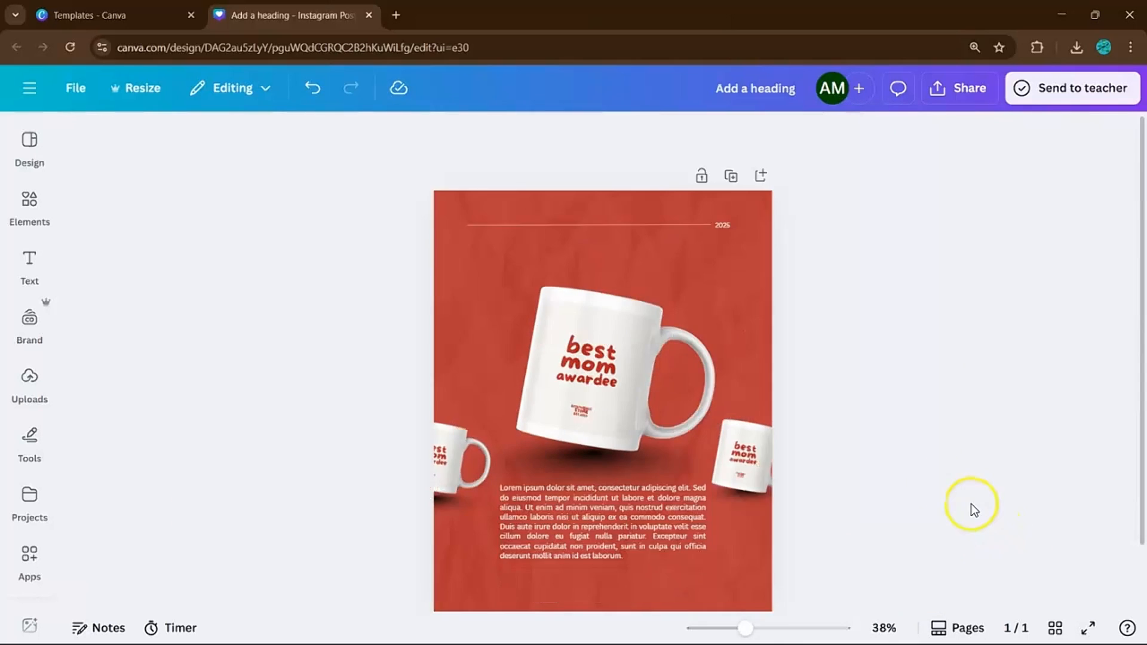
Search the elements library for "sale" graphics and browse the results.
{"action": "scroll", "coordinate": [909, 458], "scroll_direction": "up", "scroll_amount": 1}
{"action": "left_click", "coordinate": [30, 207]}
{"action": "left_click", "coordinate": [129, 153]}
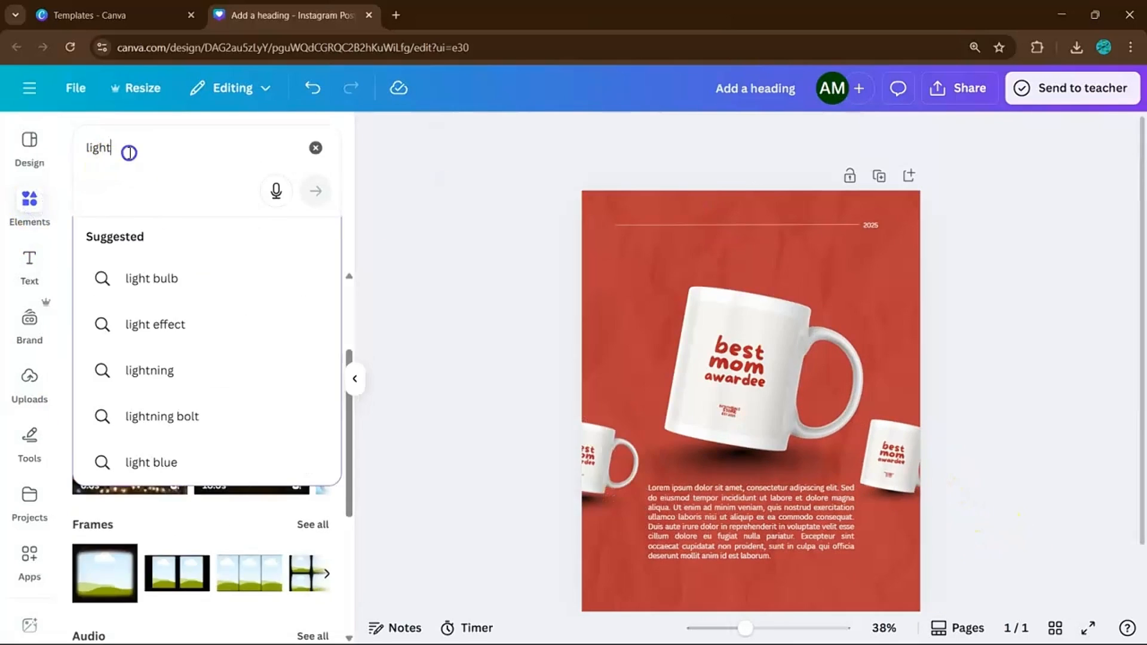
{"action": "type", "text": "sale"}
{"action": "key", "text": "Return"}
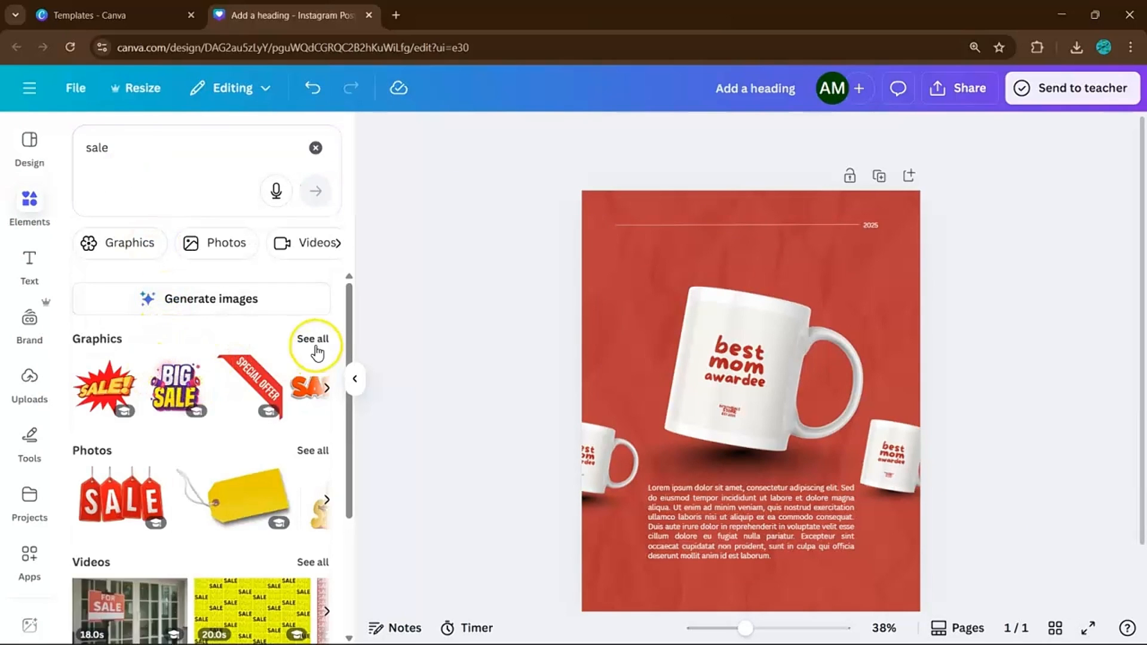
{"action": "left_click", "coordinate": [317, 353]}
{"action": "scroll", "coordinate": [220, 399], "scroll_direction": "down", "scroll_amount": 8}
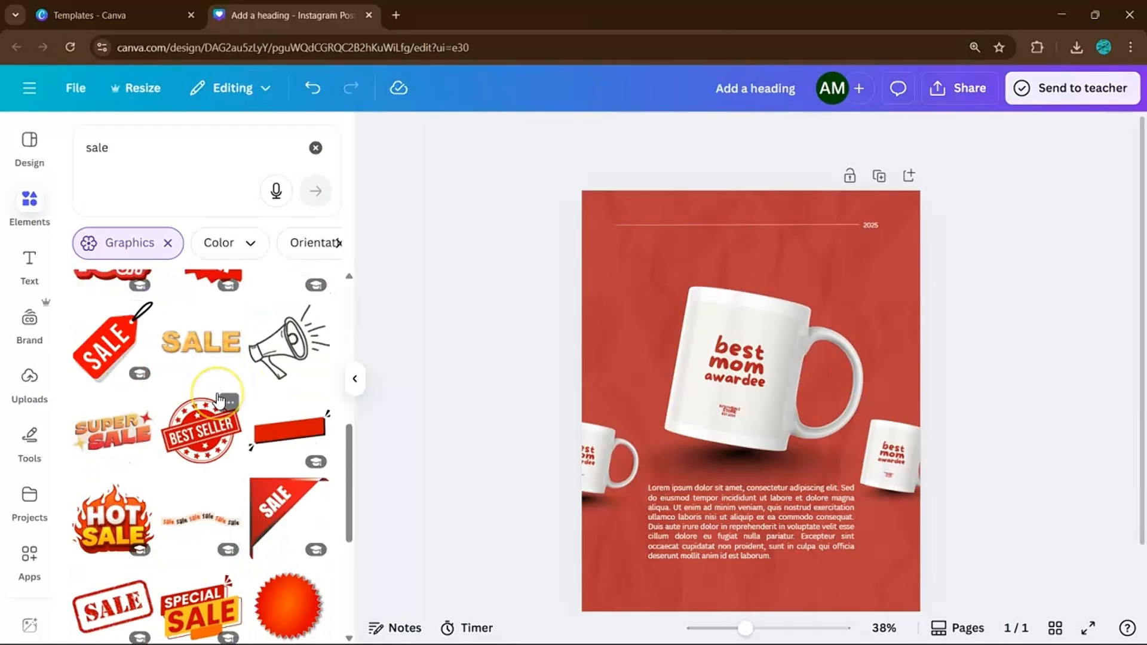
{"action": "scroll", "coordinate": [220, 399], "scroll_direction": "down", "scroll_amount": 7}
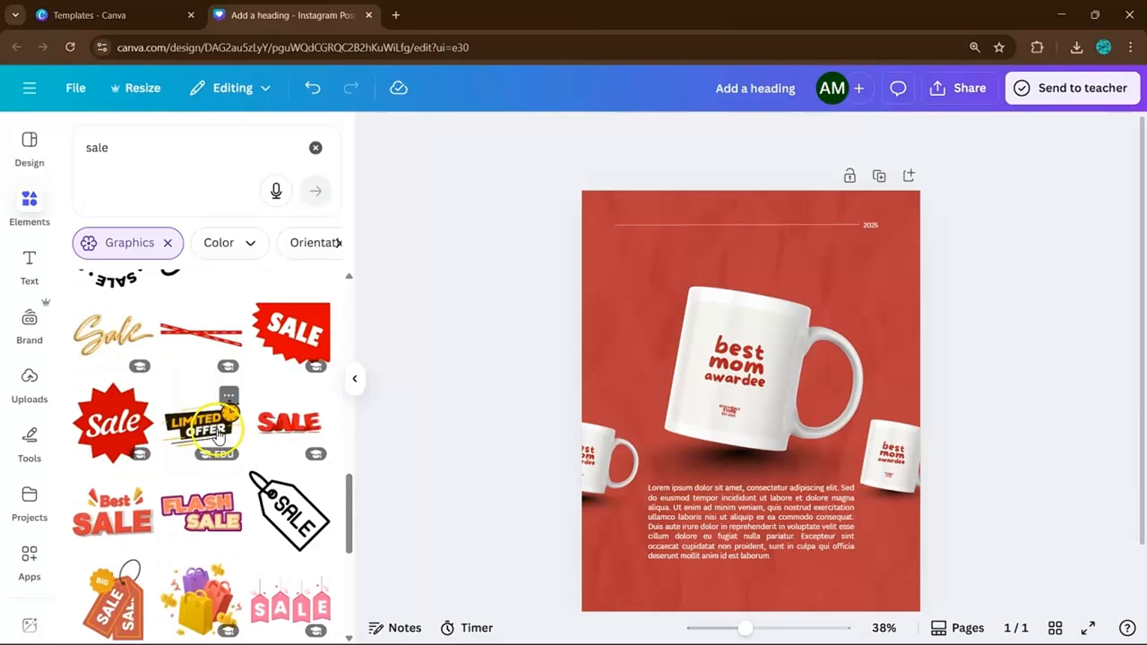
{"action": "scroll", "coordinate": [218, 437], "scroll_direction": "down", "scroll_amount": 3}
{"action": "scroll", "coordinate": [209, 395], "scroll_direction": "up", "scroll_amount": 10}
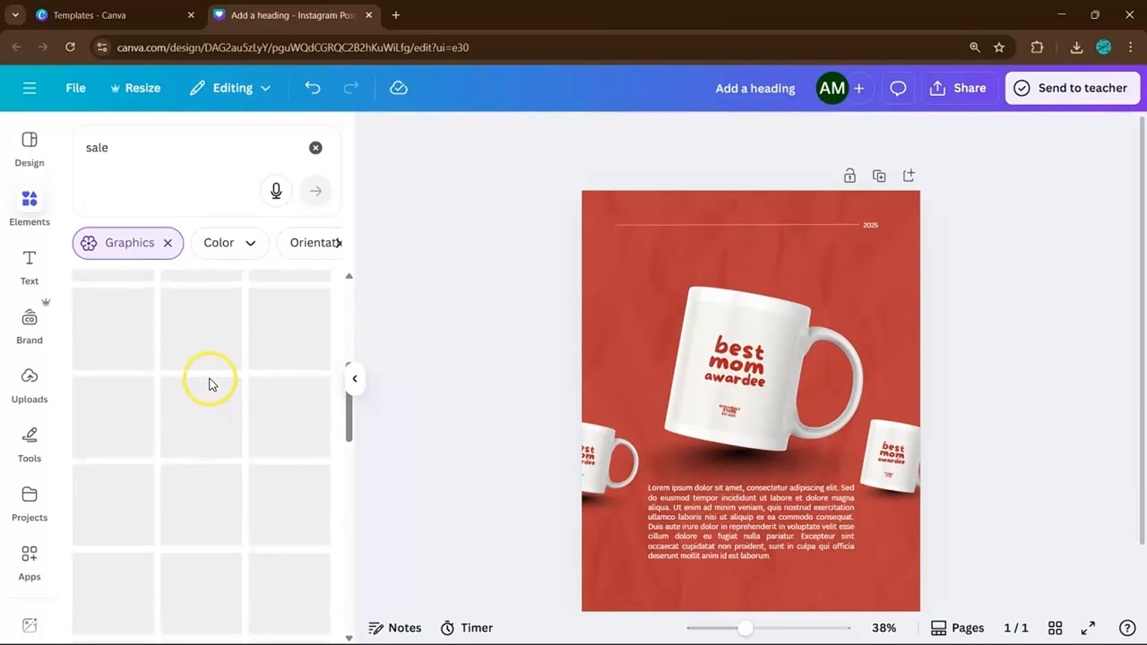
{"action": "scroll", "coordinate": [210, 382], "scroll_direction": "up", "scroll_amount": 5}
{"action": "scroll", "coordinate": [221, 466], "scroll_direction": "down", "scroll_amount": 2}
{"action": "scroll", "coordinate": [222, 450], "scroll_direction": "up", "scroll_amount": 1}
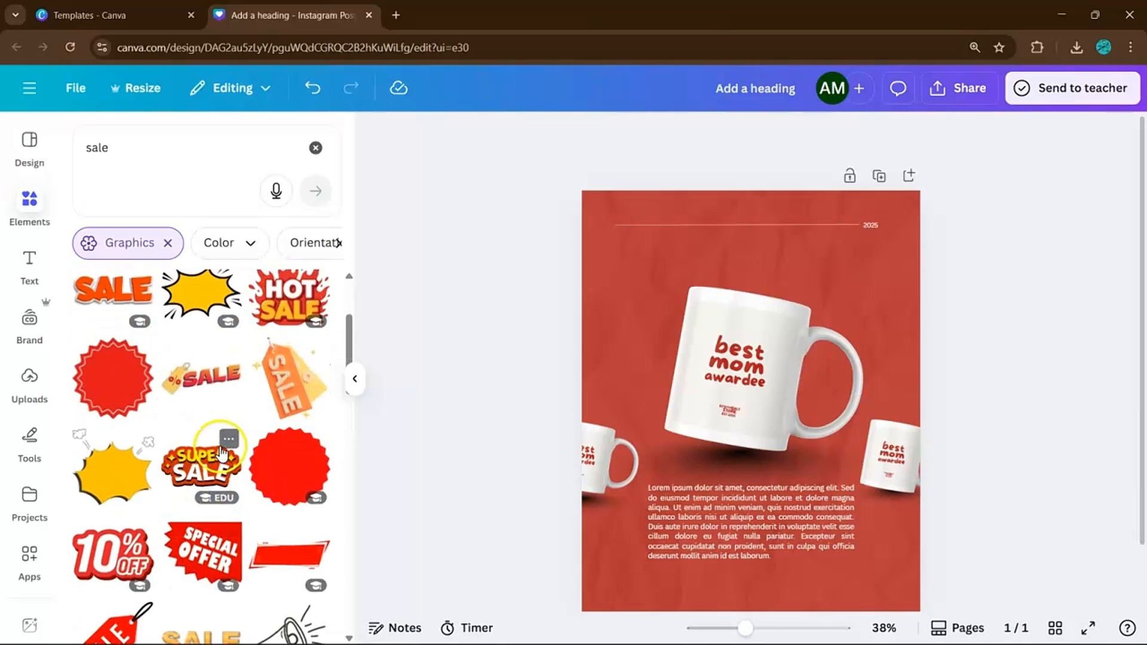
{"action": "scroll", "coordinate": [222, 453], "scroll_direction": "up", "scroll_amount": 3}
{"action": "scroll", "coordinate": [225, 343], "scroll_direction": "down", "scroll_amount": 5}
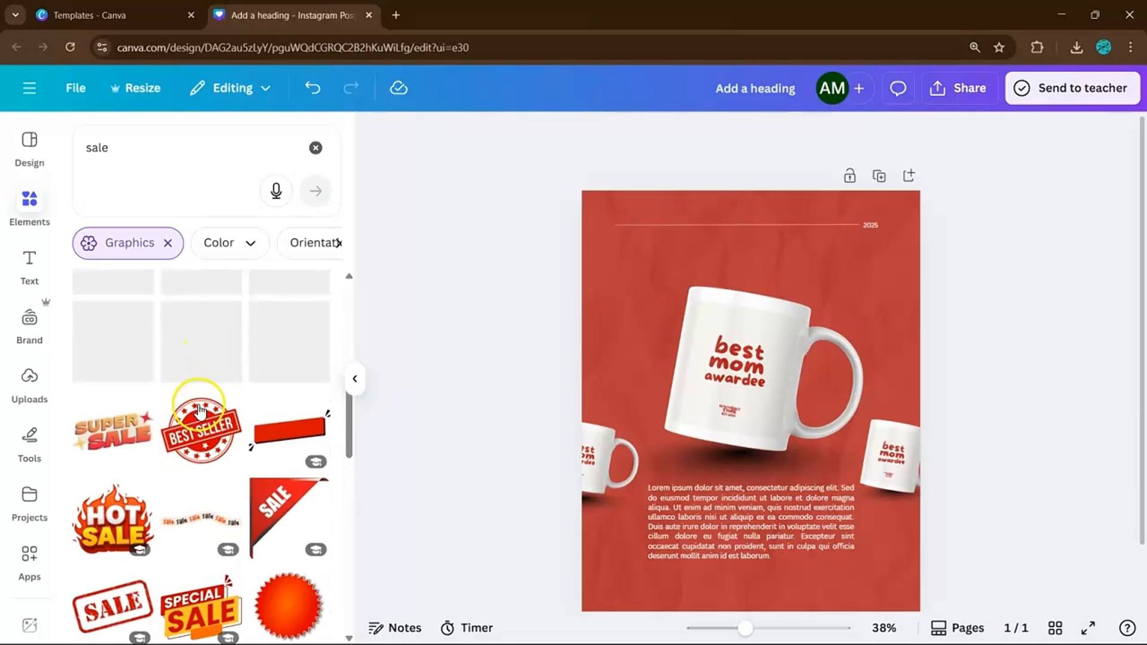
Add the Best Seller stamp graphic at the page's top-left corner and recolor it orange.
{"action": "left_click", "coordinate": [202, 427]}
{"action": "left_click_drag", "start_coordinate": [734, 374], "coordinate": [661, 223]}
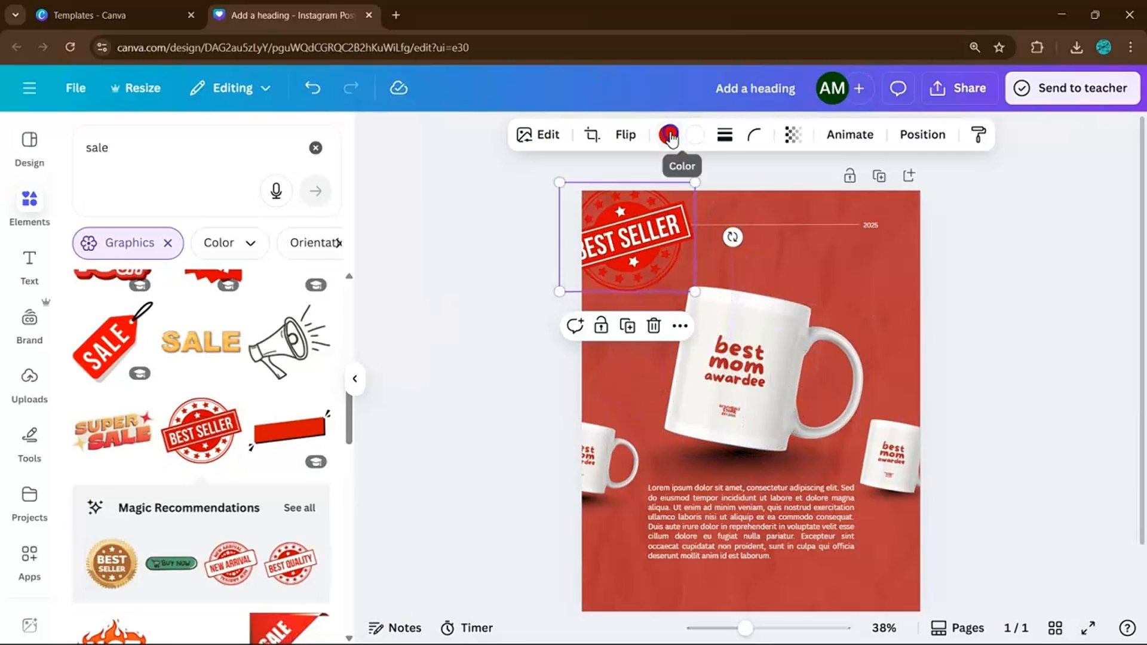
{"action": "left_click", "coordinate": [669, 136]}
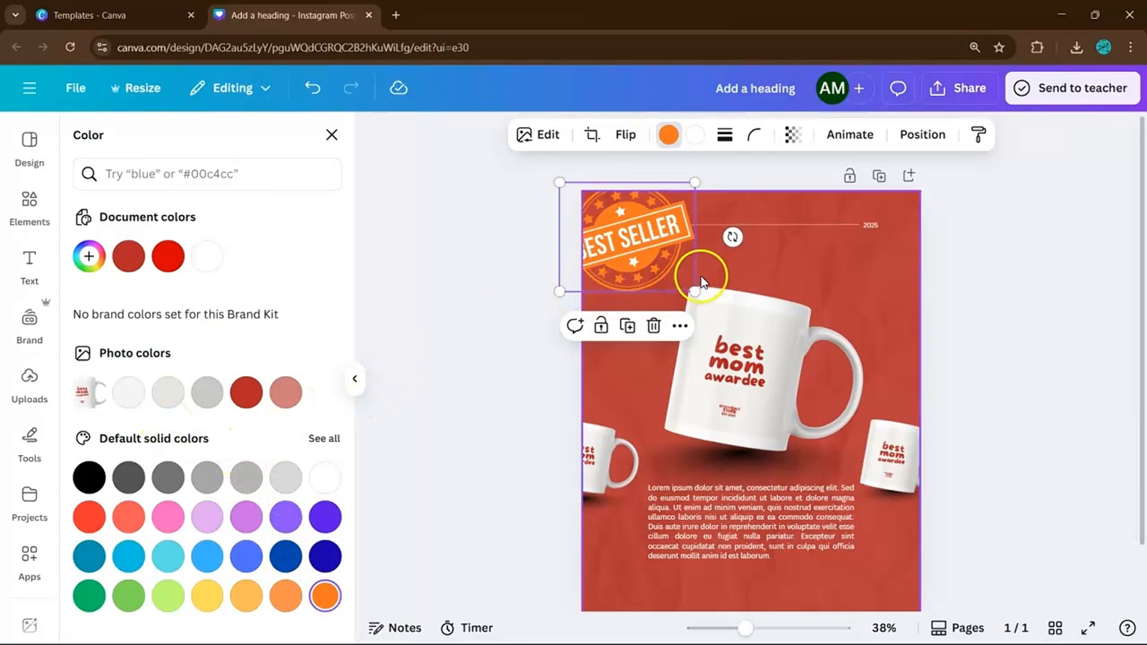
Enlarge, tilt and reposition the Best Seller stamp over the top-left corner.
{"action": "left_click_drag", "start_coordinate": [701, 277], "coordinate": [717, 297]}
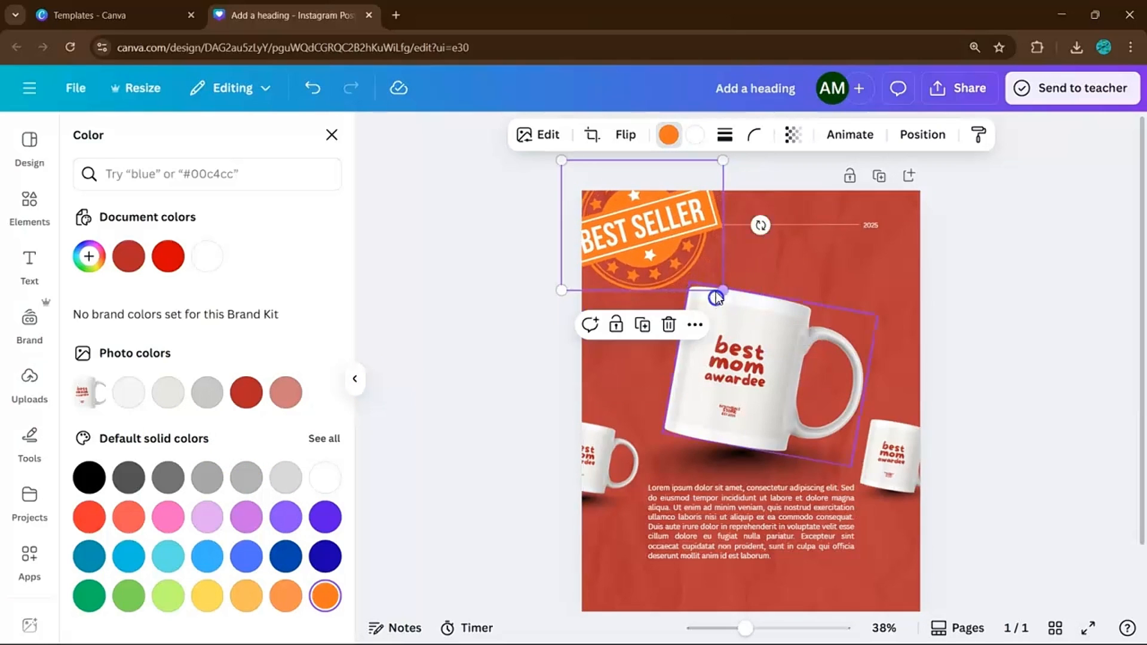
{"action": "left_click_drag", "start_coordinate": [761, 225], "coordinate": [759, 206]}
{"action": "left_click_drag", "start_coordinate": [678, 244], "coordinate": [683, 261]}
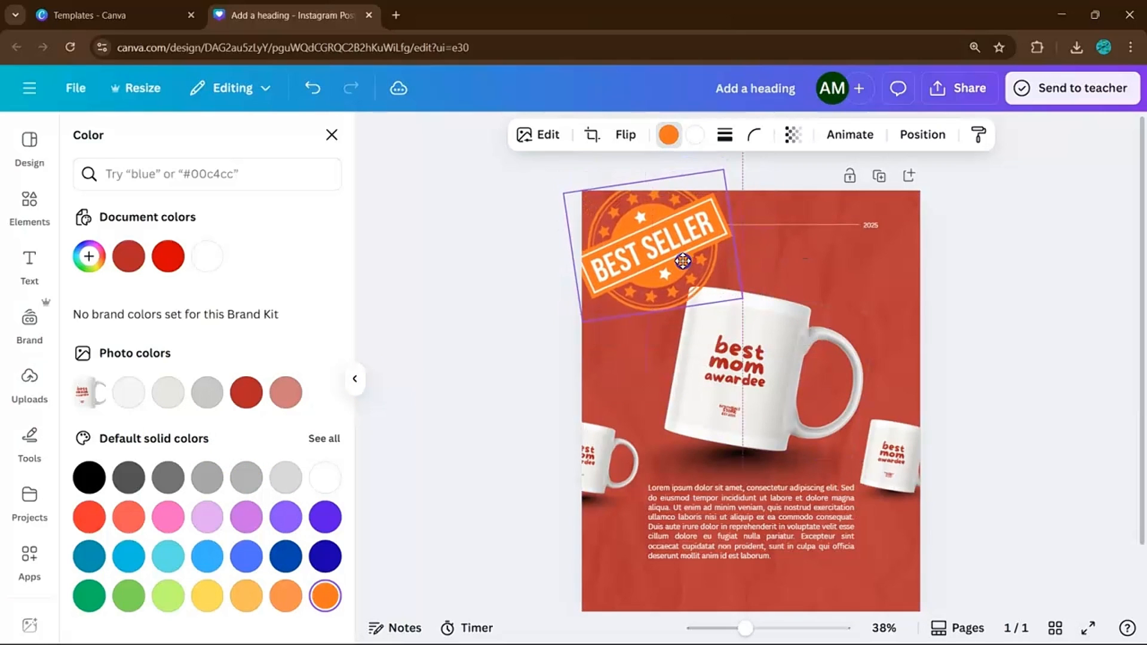
{"action": "left_click", "coordinate": [940, 286]}
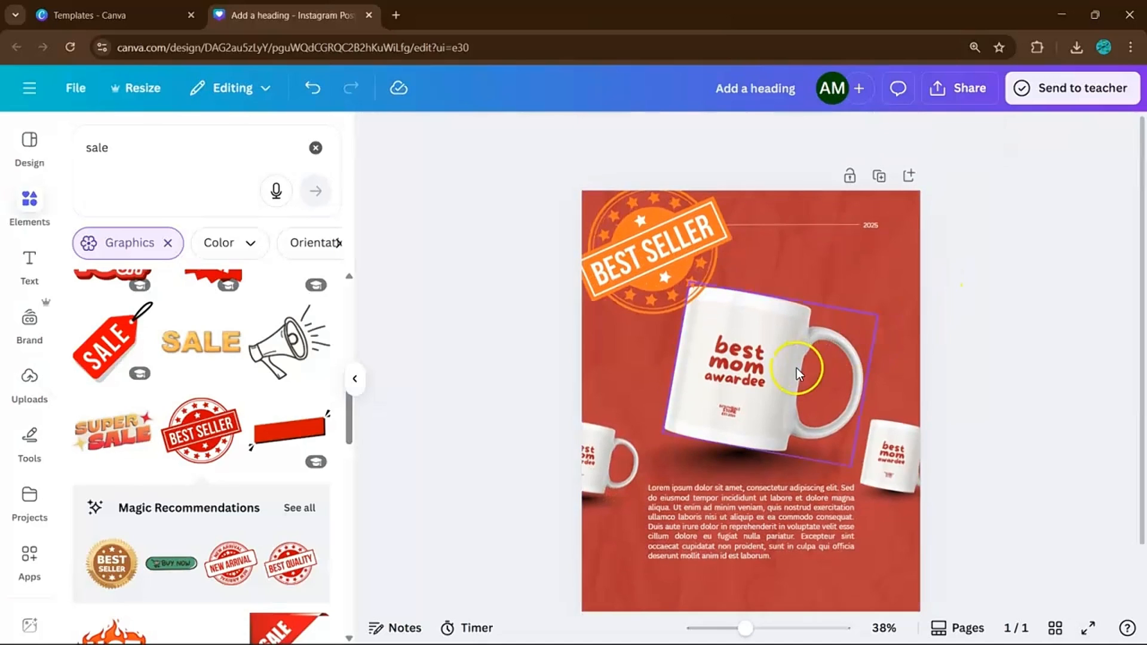
Move the main mug slightly downward.
{"action": "left_click_drag", "start_coordinate": [799, 366], "coordinate": [799, 380]}
{"action": "left_click", "coordinate": [686, 472]}
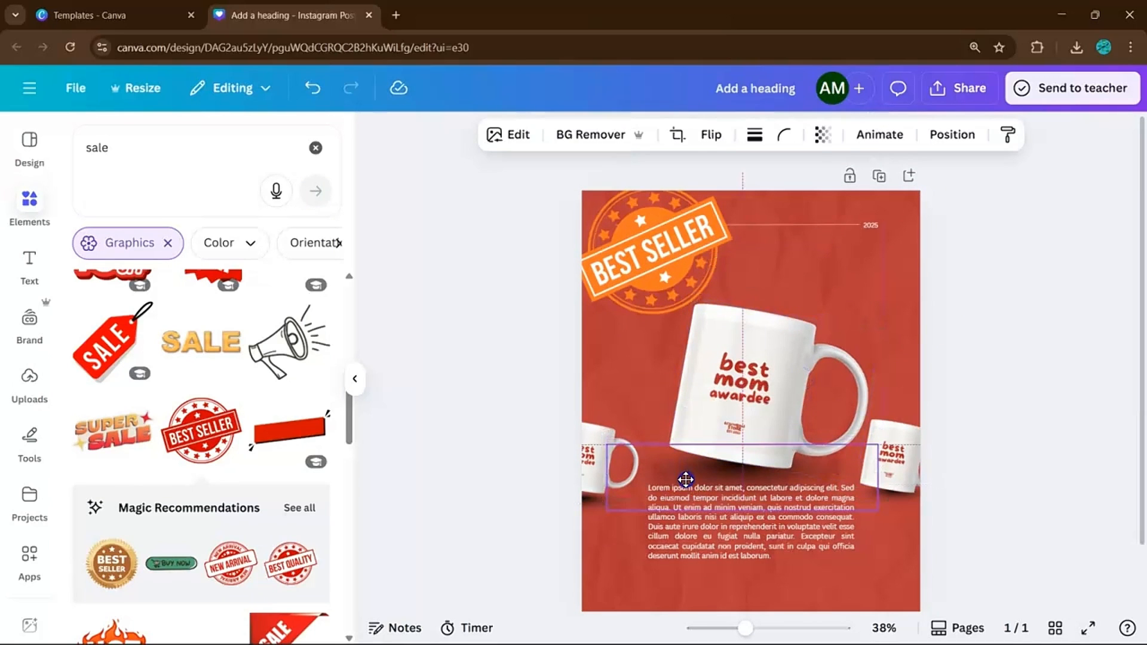
{"action": "left_click_drag", "start_coordinate": [686, 480], "coordinate": [687, 480]}
Move the paragraph up and widen it to span most of the page width.
{"action": "left_click", "coordinate": [1035, 276]}
{"action": "scroll", "coordinate": [1010, 287], "scroll_direction": "down", "scroll_amount": 1}
{"action": "scroll", "coordinate": [980, 303], "scroll_direction": "up", "scroll_amount": 1}
{"action": "scroll", "coordinate": [959, 318], "scroll_direction": "down", "scroll_amount": 1}
{"action": "scroll", "coordinate": [955, 321], "scroll_direction": "up", "scroll_amount": 1}
{"action": "scroll", "coordinate": [950, 326], "scroll_direction": "down", "scroll_amount": 1}
{"action": "left_click", "coordinate": [769, 449]}
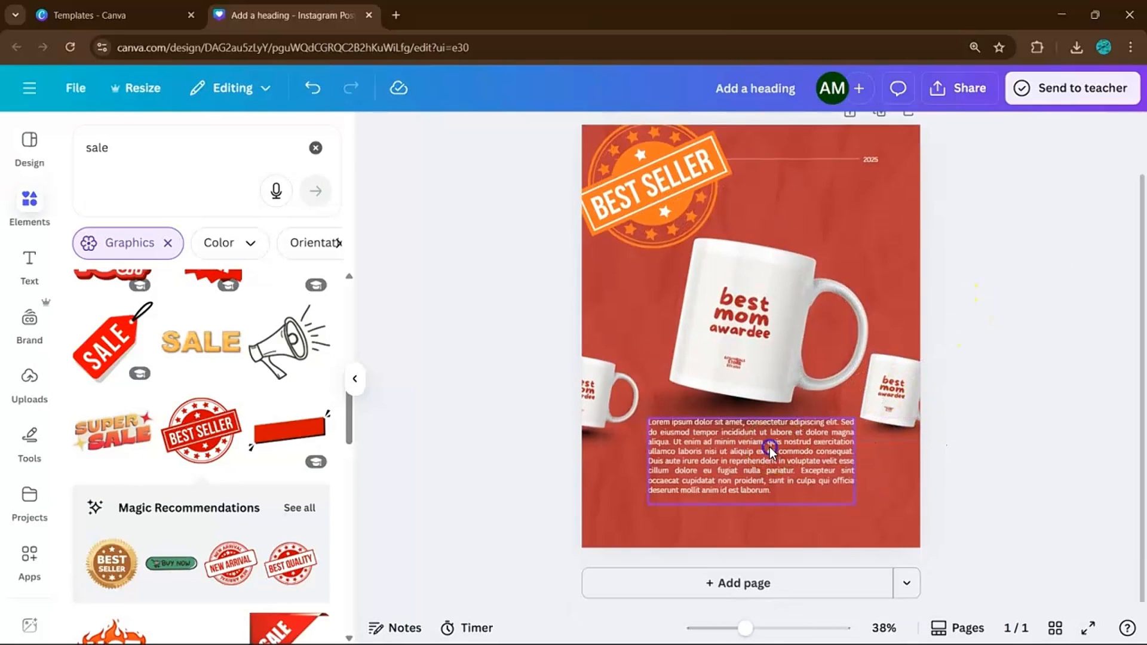
{"action": "left_click_drag", "start_coordinate": [769, 449], "coordinate": [745, 464]}
{"action": "left_click_drag", "start_coordinate": [835, 475], "coordinate": [885, 478]}
{"action": "left_click", "coordinate": [1017, 412]}
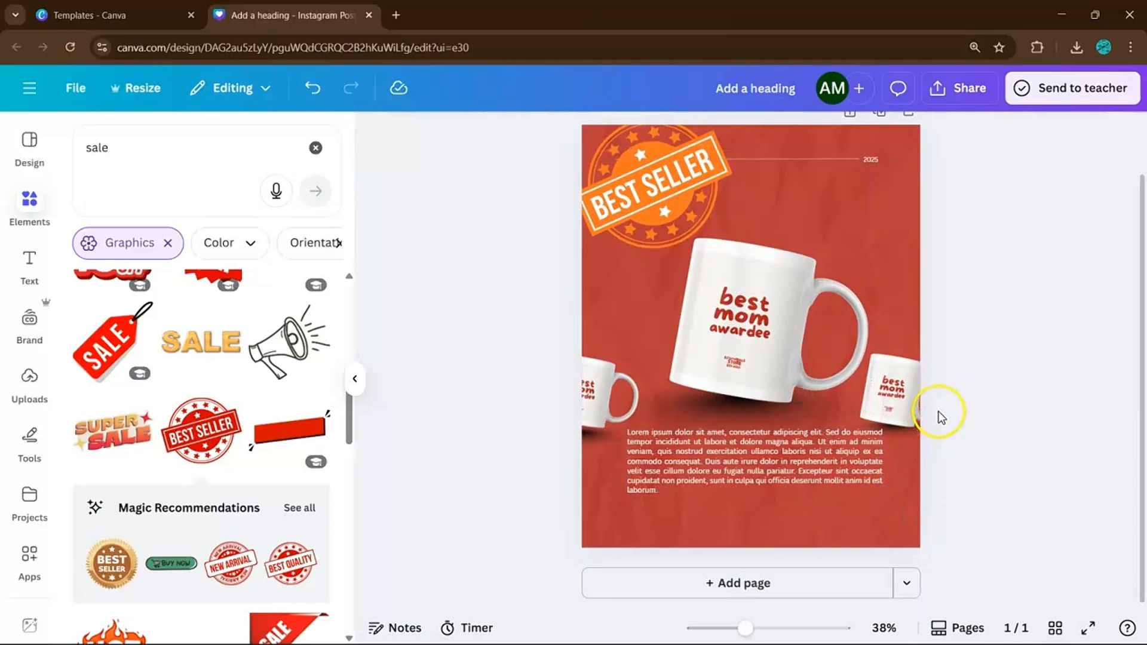
Add a copy of the header line running across the bottom of the page below the paragraph.
{"action": "left_click", "coordinate": [795, 160]}
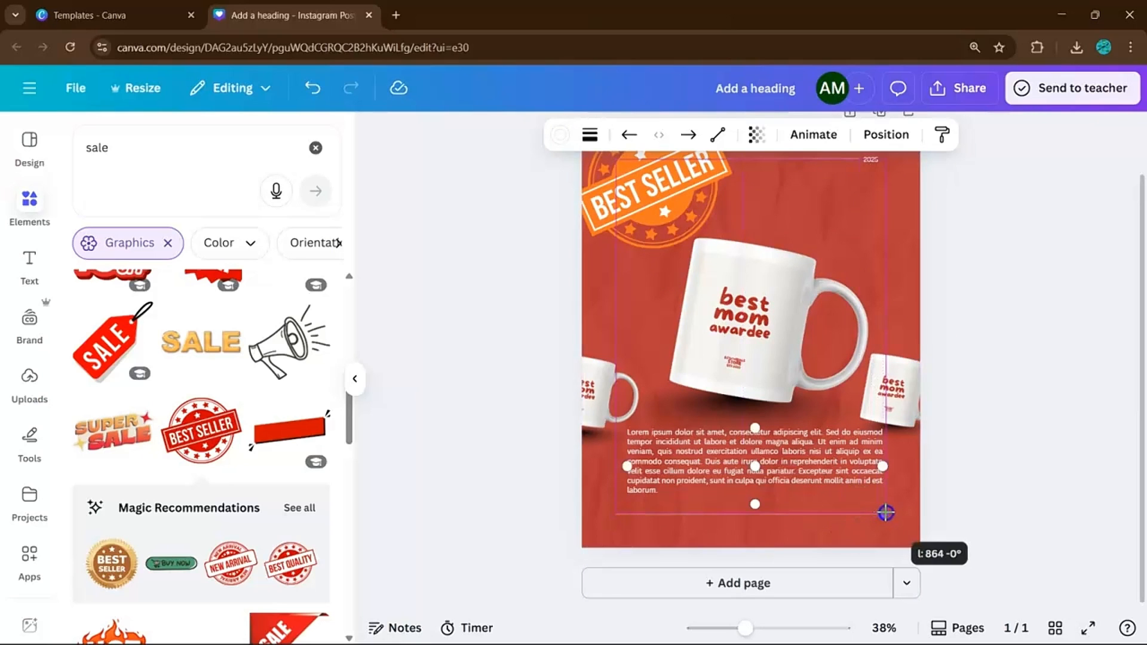
{"action": "left_click_drag", "start_coordinate": [887, 513], "coordinate": [886, 514]}
{"action": "left_click", "coordinate": [993, 451]}
{"action": "left_click", "coordinate": [820, 520]}
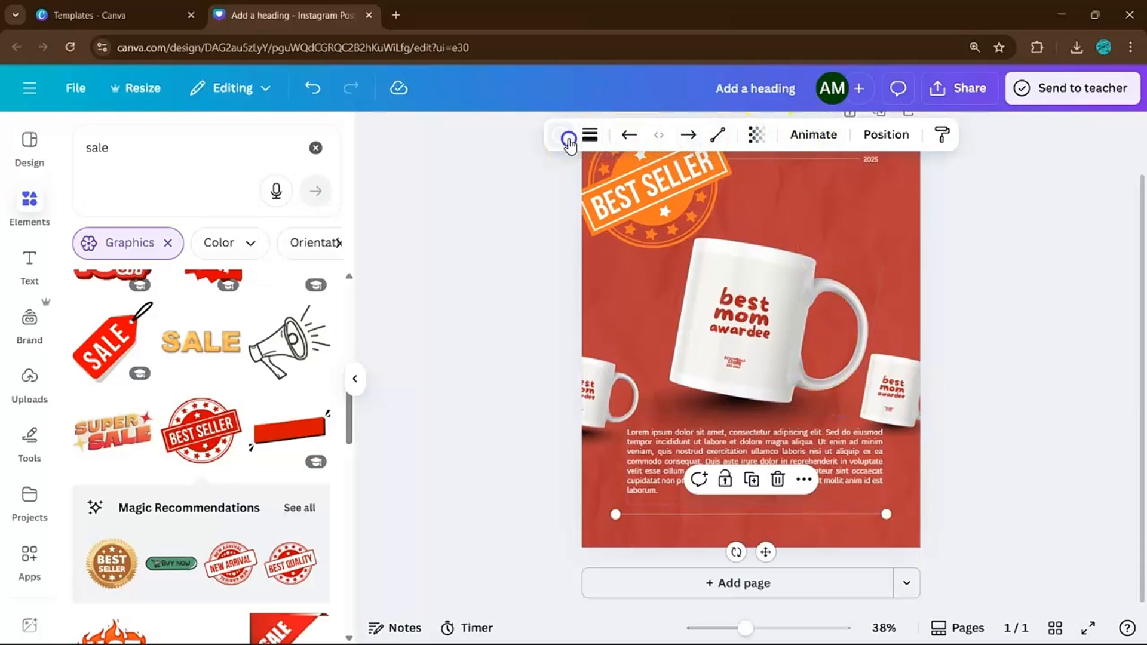
Adjust the bottom line's stroke weight in its line style options.
{"action": "left_click", "coordinate": [568, 138]}
{"action": "left_click", "coordinate": [590, 135]}
{"action": "key", "text": "Escape"}
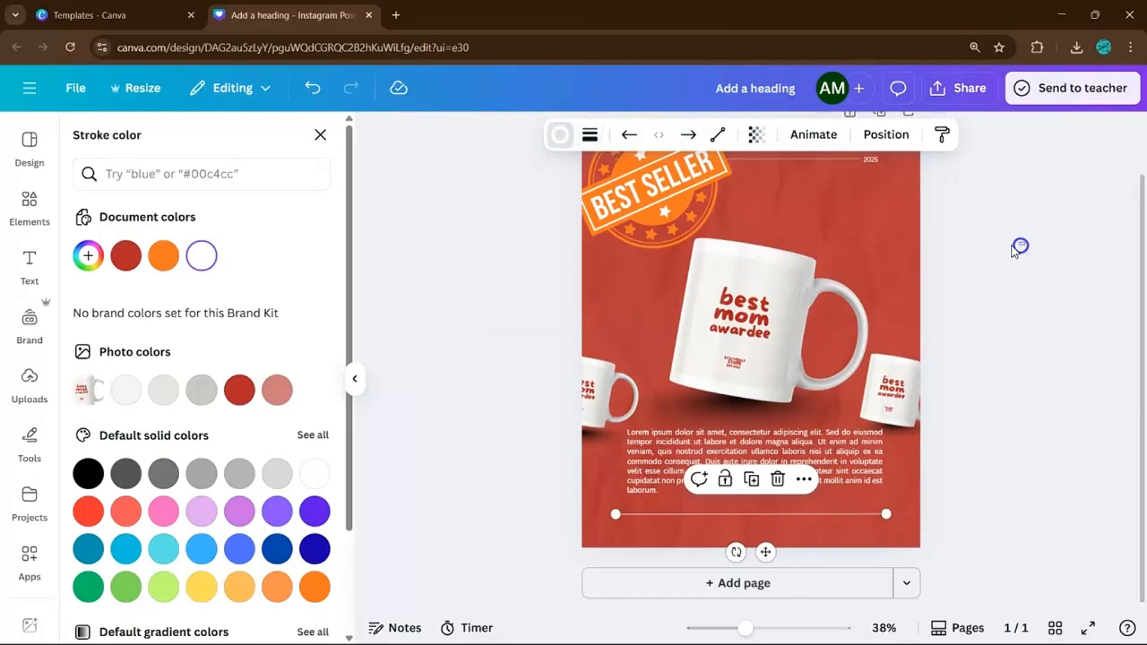
{"action": "scroll", "coordinate": [1019, 245], "scroll_direction": "up", "scroll_amount": 1}
{"action": "left_click", "coordinate": [832, 230]}
{"action": "left_click", "coordinate": [592, 137]}
{"action": "left_click", "coordinate": [677, 282]}
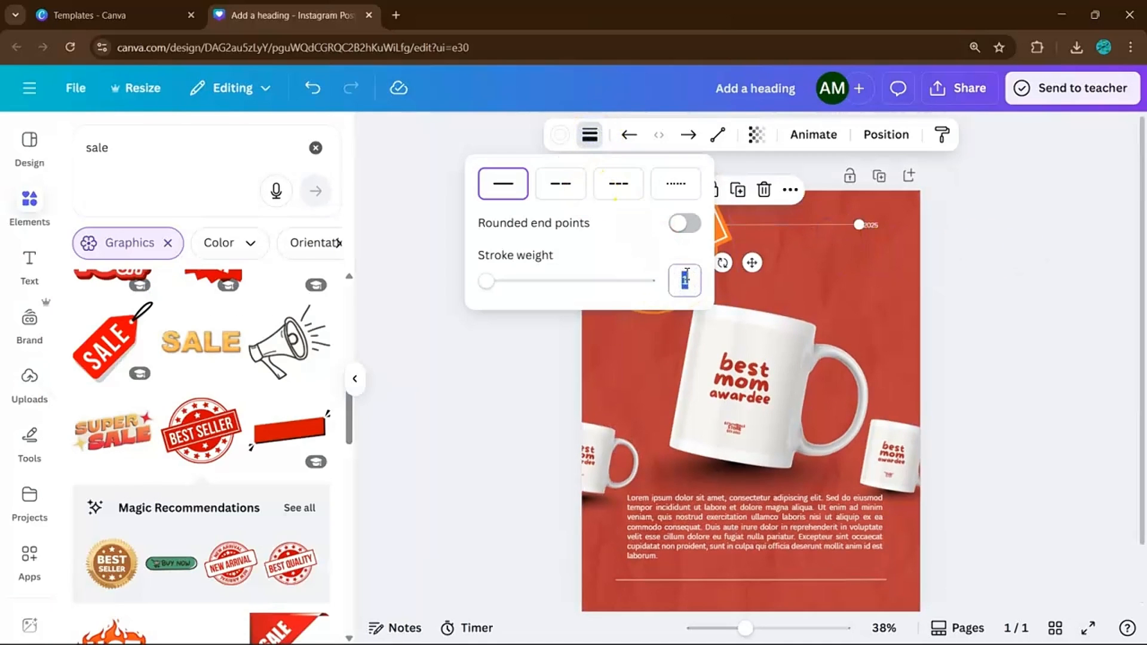
{"action": "left_click", "coordinate": [1070, 284]}
{"action": "left_click", "coordinate": [355, 379]}
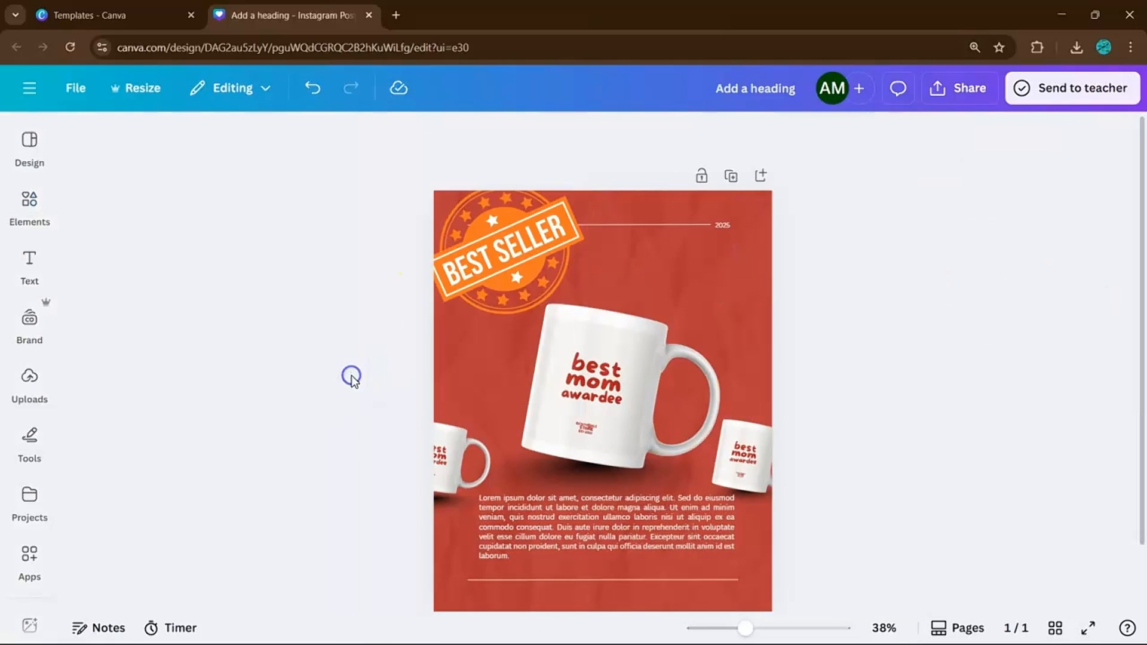
{"action": "scroll", "coordinate": [872, 361], "scroll_direction": "down", "scroll_amount": 1}
{"action": "scroll", "coordinate": [872, 361], "scroll_direction": "up", "scroll_amount": 1}
{"action": "scroll", "coordinate": [871, 362], "scroll_direction": "down", "scroll_amount": 1}
{"action": "scroll", "coordinate": [861, 361], "scroll_direction": "up", "scroll_amount": 1}
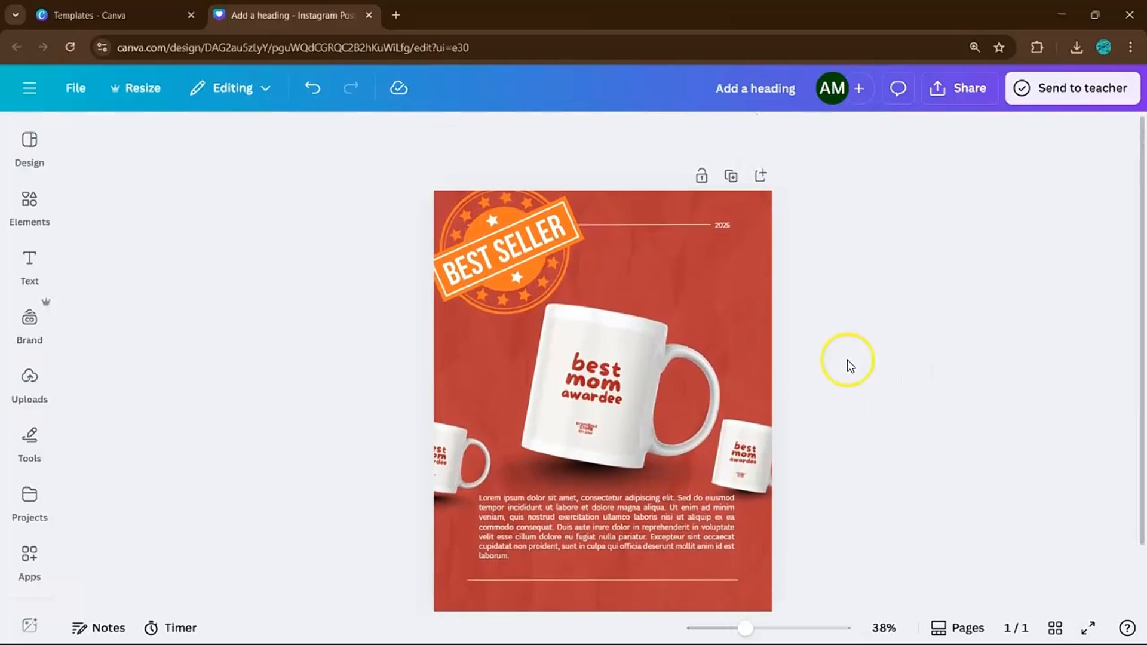
{"action": "scroll", "coordinate": [868, 359], "scroll_direction": "down", "scroll_amount": 1}
{"action": "scroll", "coordinate": [871, 363], "scroll_direction": "down", "scroll_amount": 1}
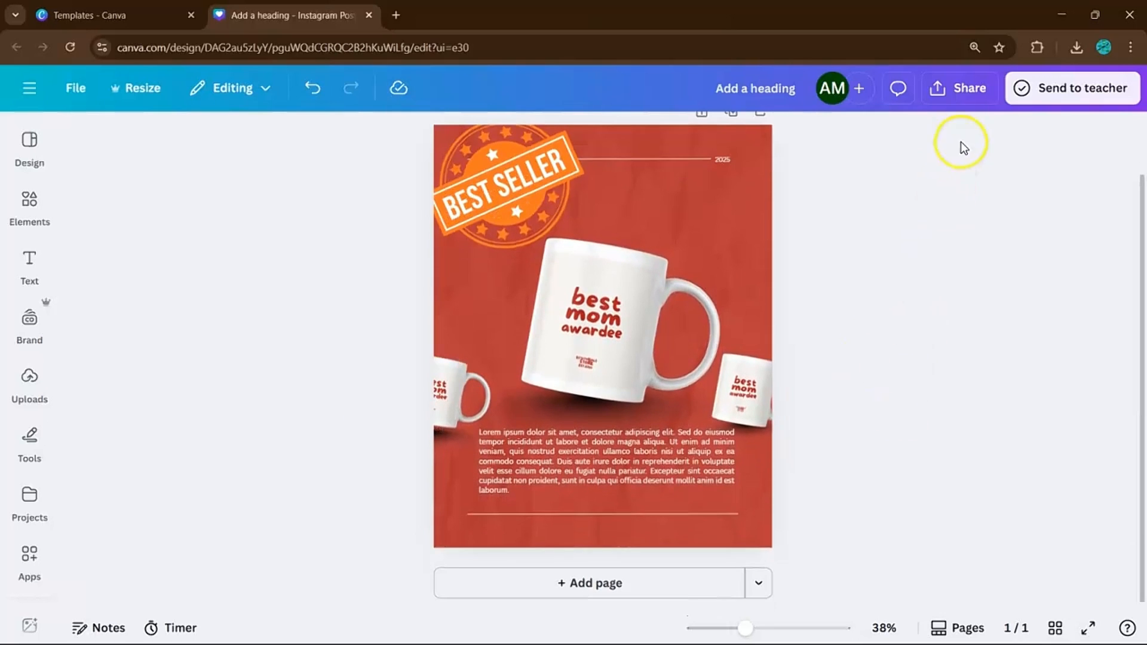
Download the design as a PNG file.
{"action": "left_click", "coordinate": [956, 91]}
{"action": "left_click", "coordinate": [854, 422]}
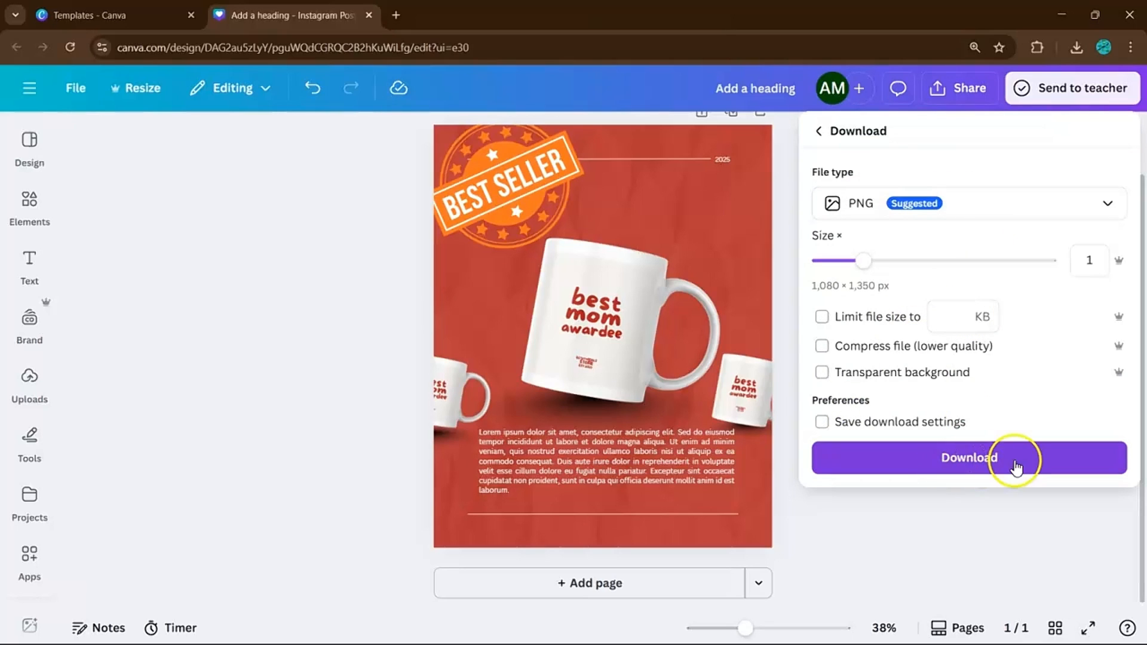
{"action": "left_click", "coordinate": [1025, 536]}
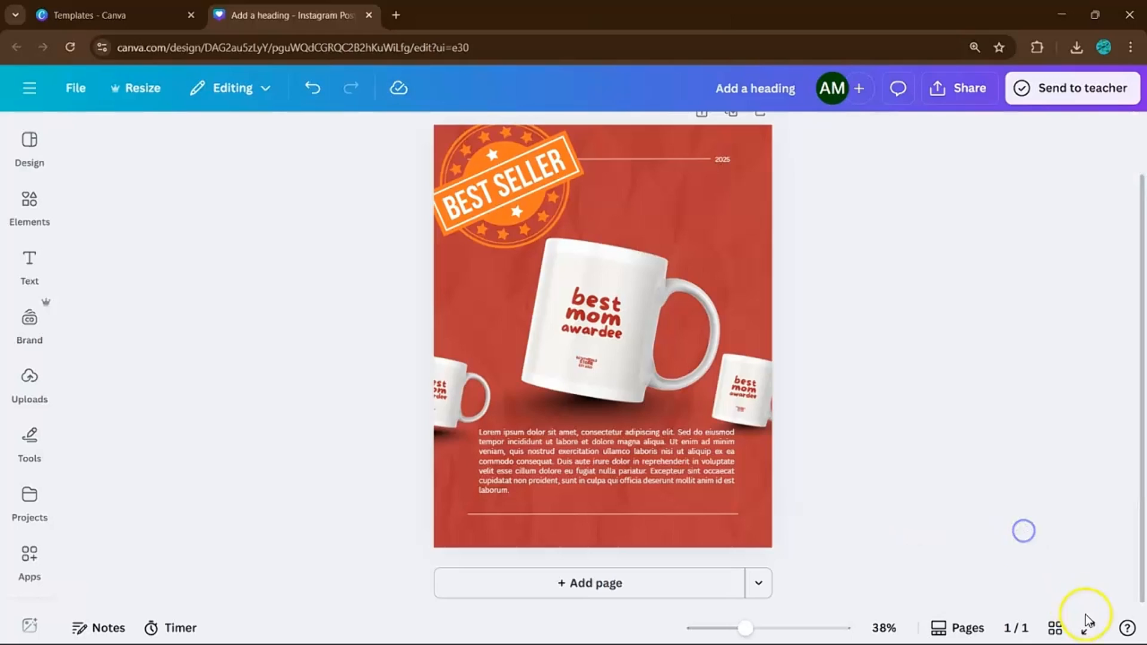
Preview the design in full screen and exit the preview.
{"action": "left_click", "coordinate": [1089, 628]}
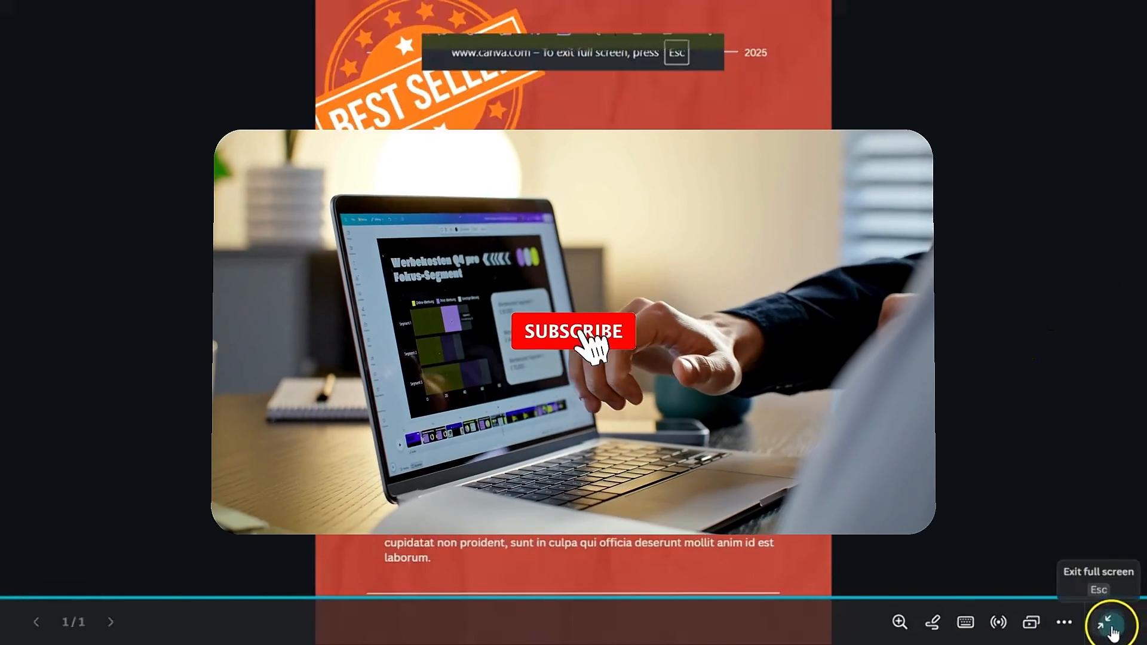
{"action": "left_click", "coordinate": [1105, 622]}
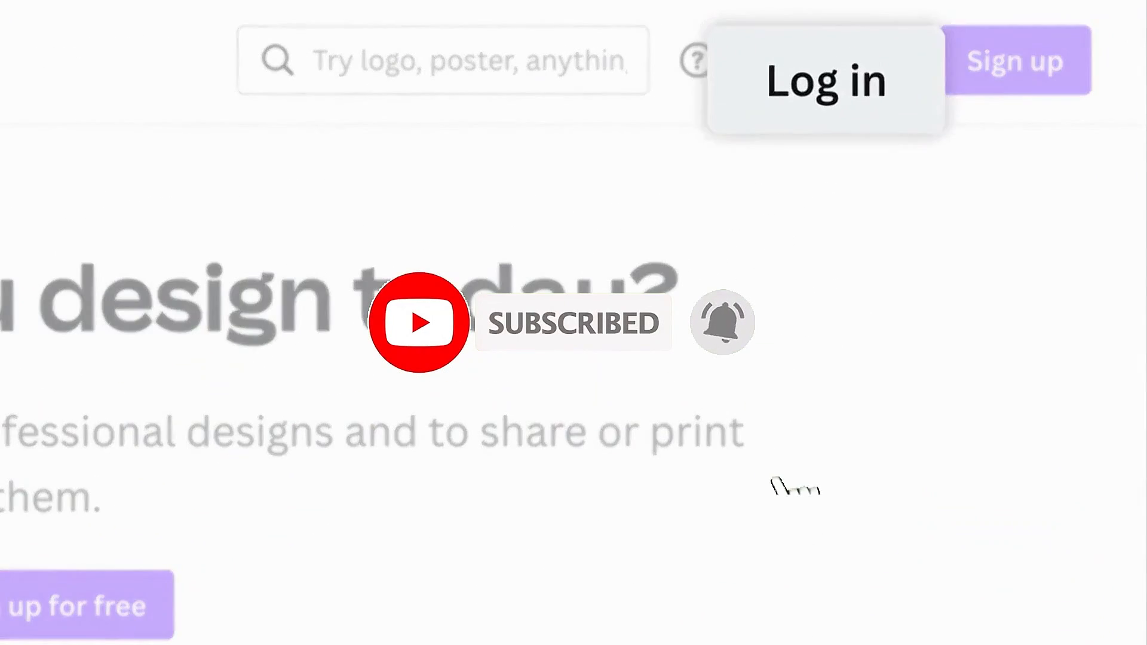
Start logging in with email and enter the account's e-mail address.
{"action": "left_click", "coordinate": [834, 77]}
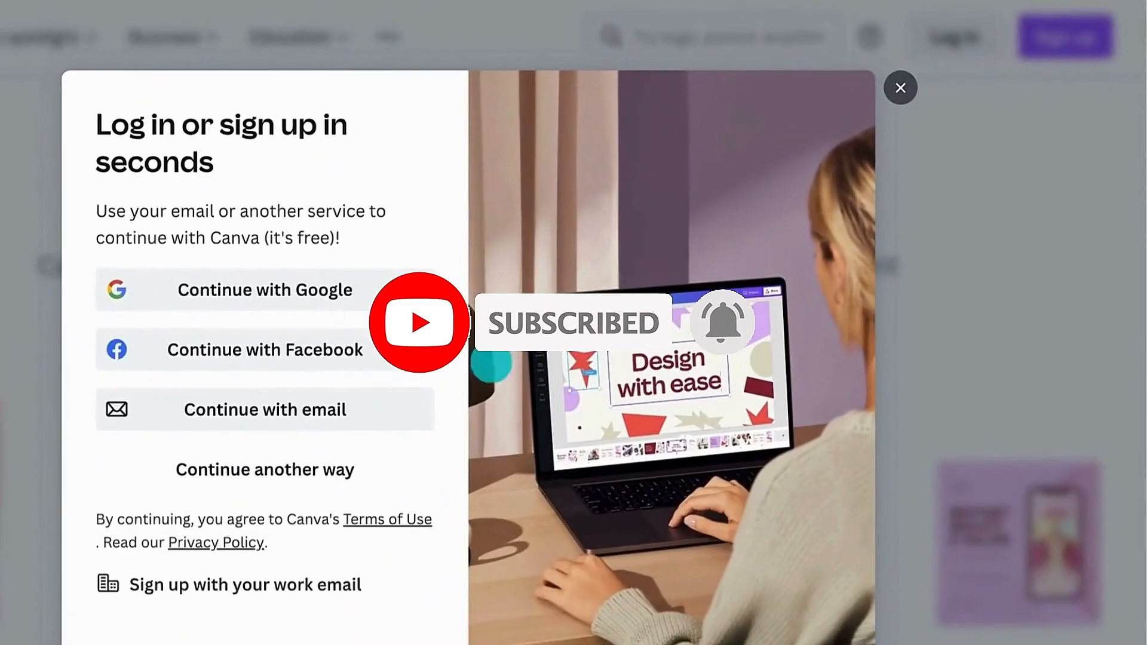
{"action": "left_click", "coordinate": [424, 409]}
{"action": "left_click", "coordinate": [153, 263]}
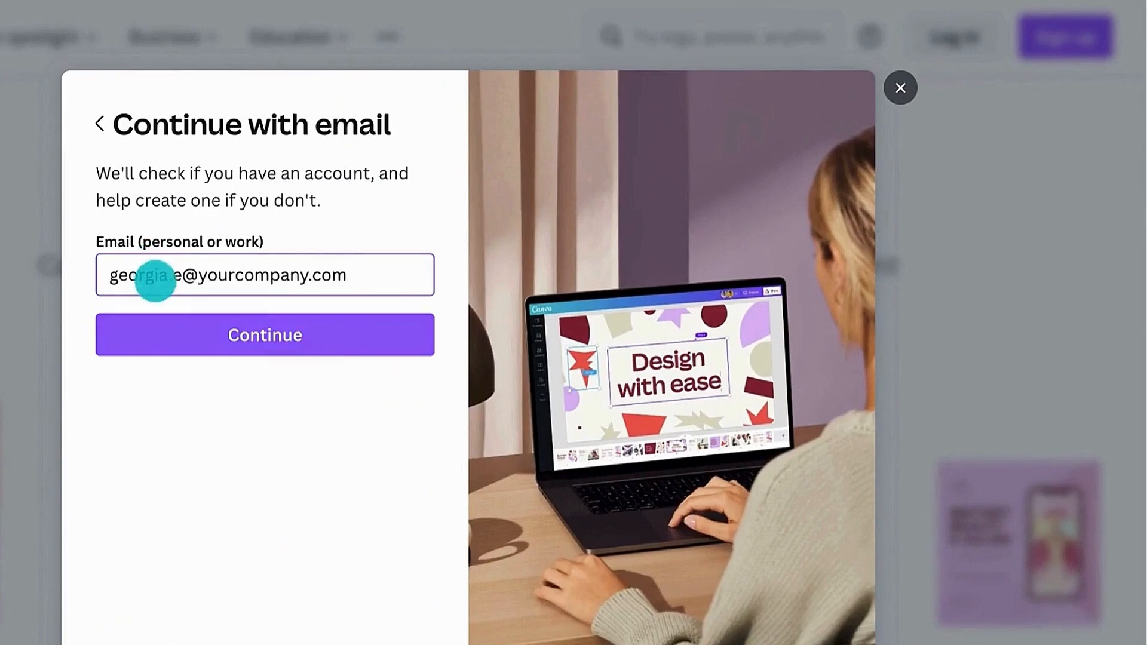
{"action": "left_click", "coordinate": [163, 315]}
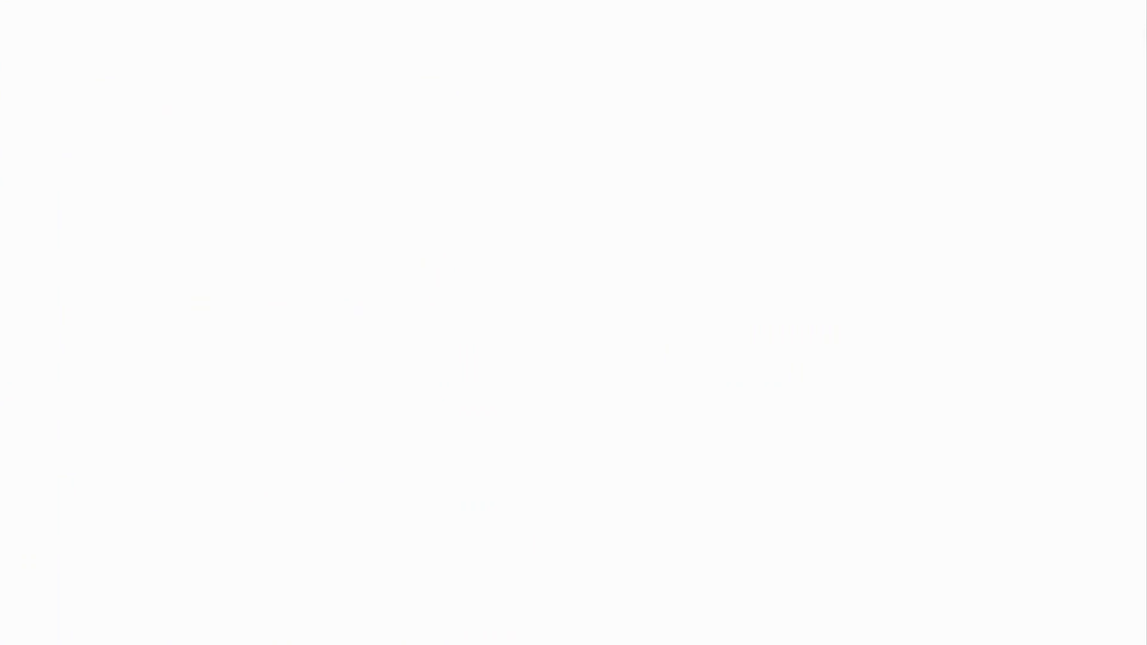